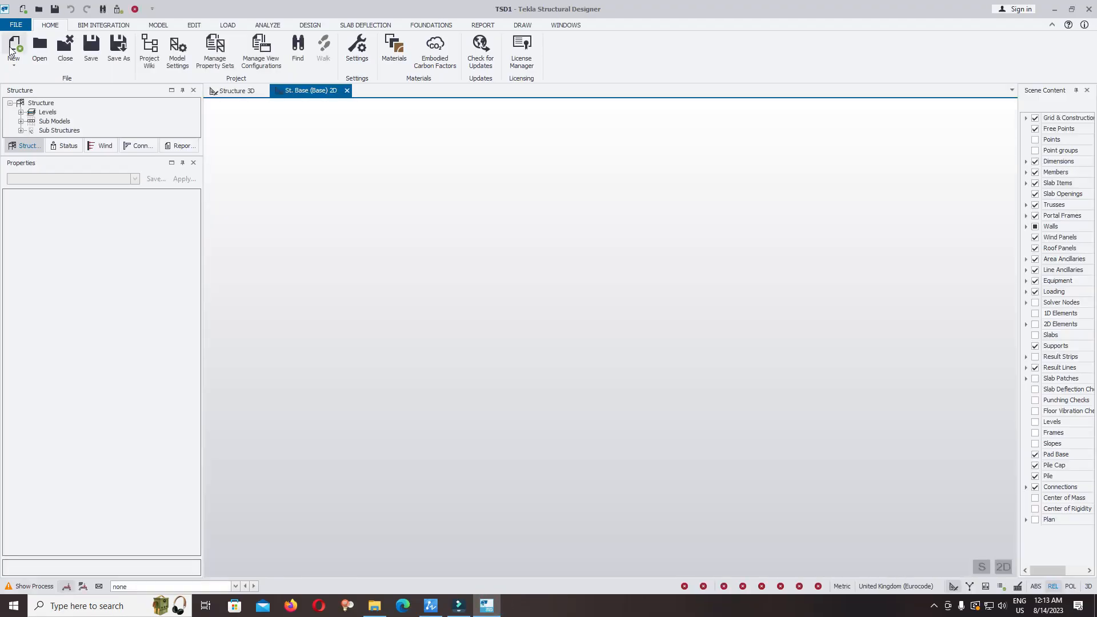
- Open the recent model "Construction levles in TSD_1.tsmd"
click(16, 25)
click(121, 48)
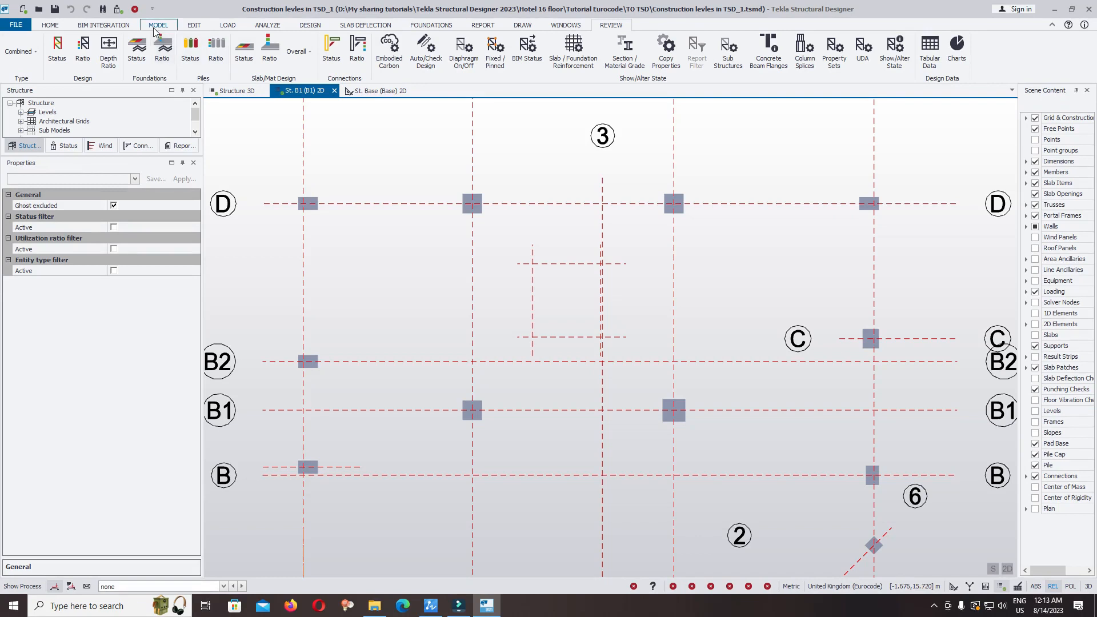
- Start a concrete meshed wall on level St. B1 and set its concrete class to C40/50
click(155, 29)
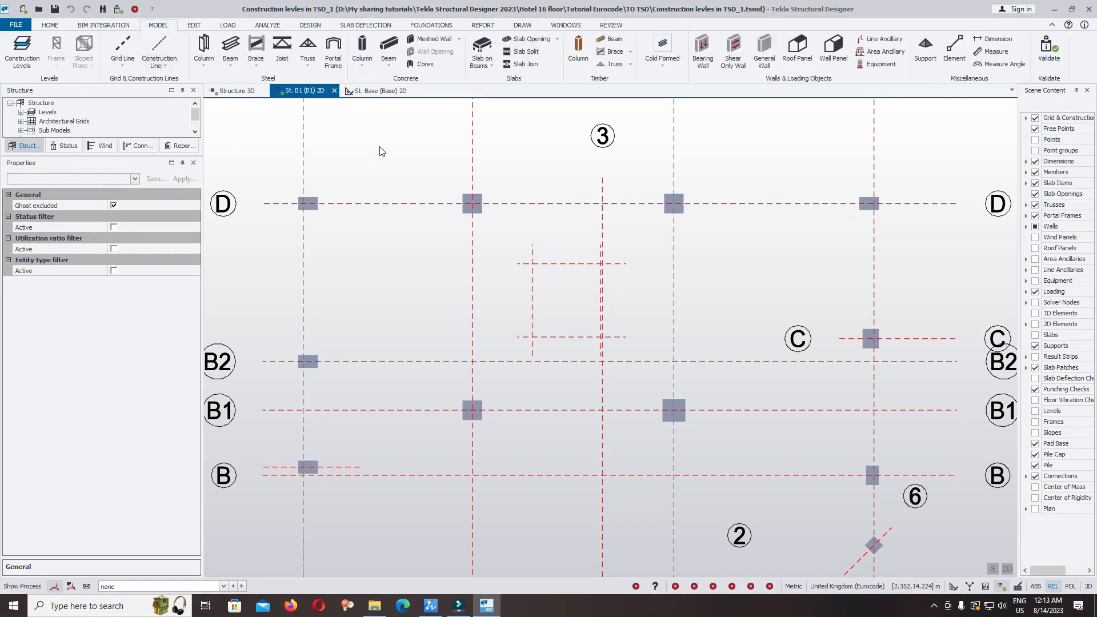
click(459, 39)
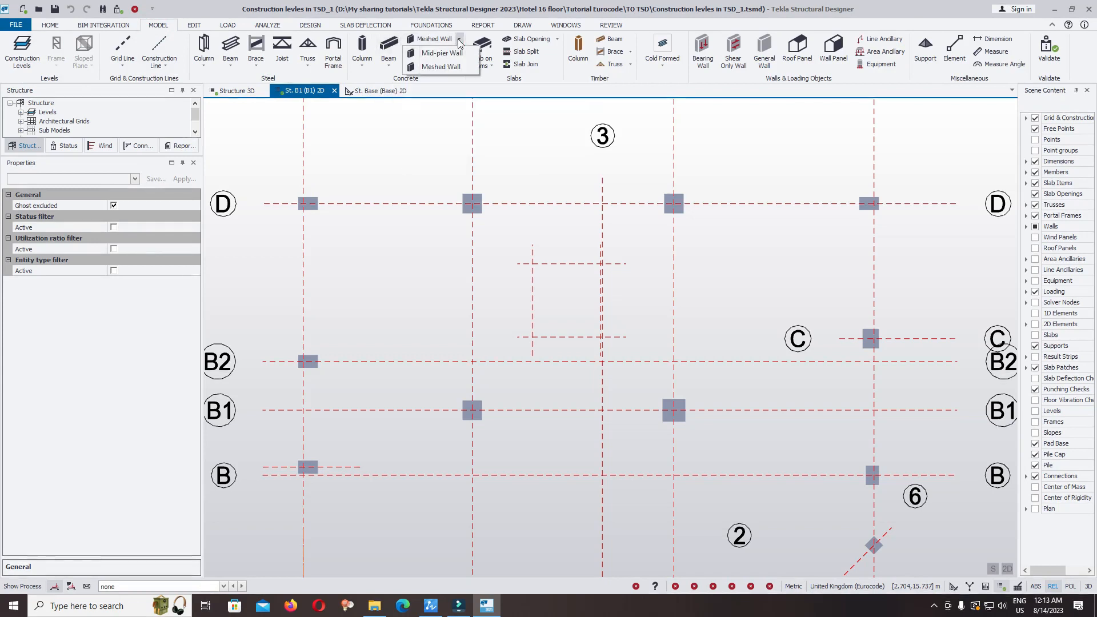
click(436, 69)
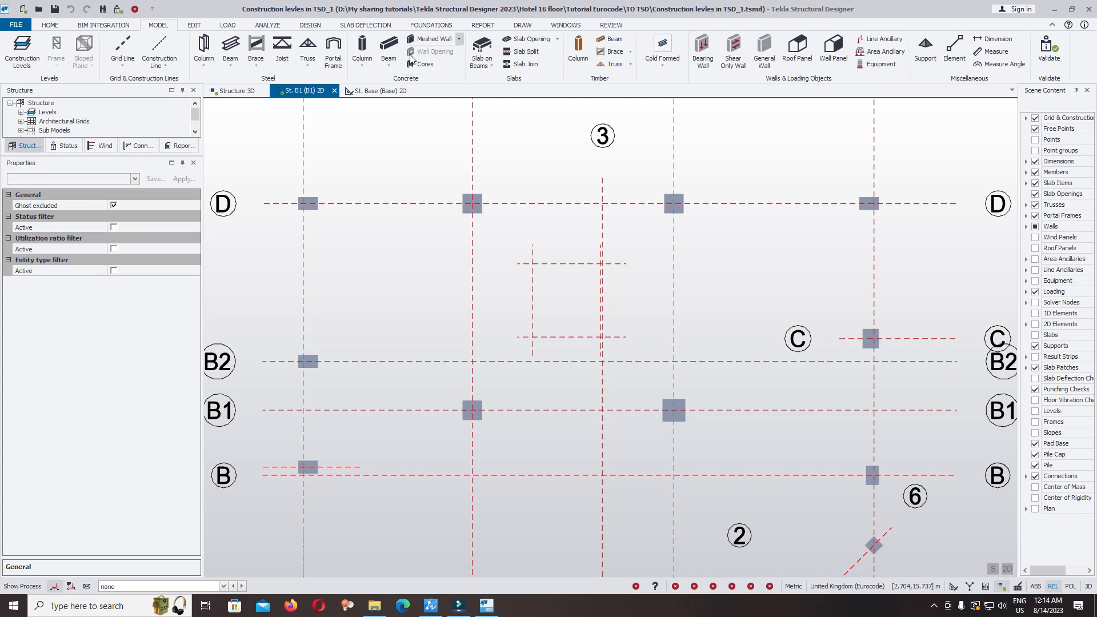
click(459, 39)
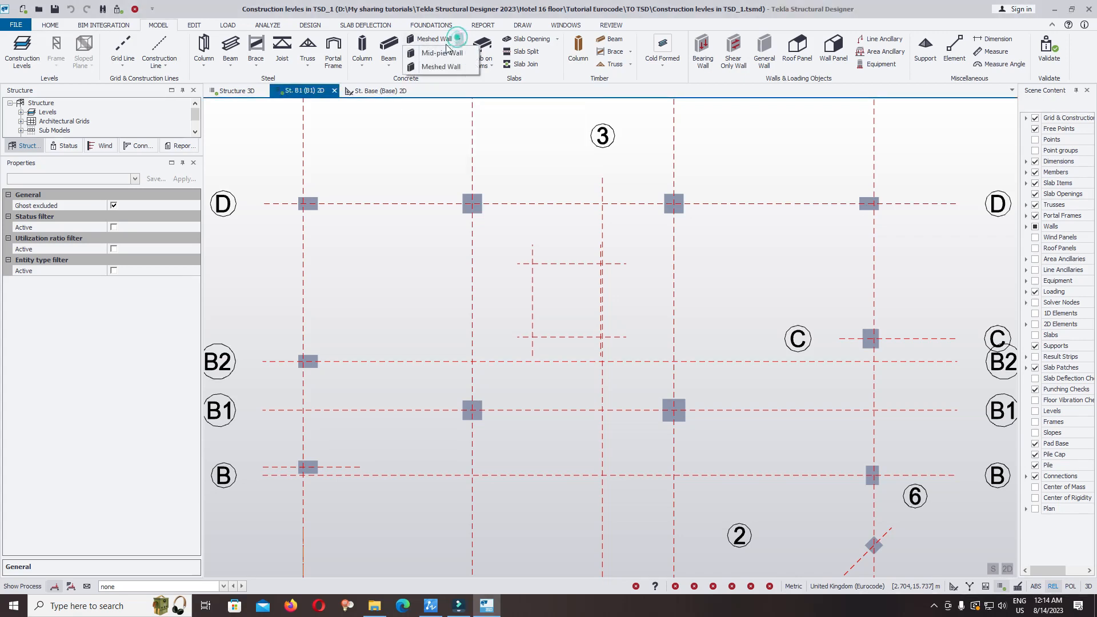
click(424, 71)
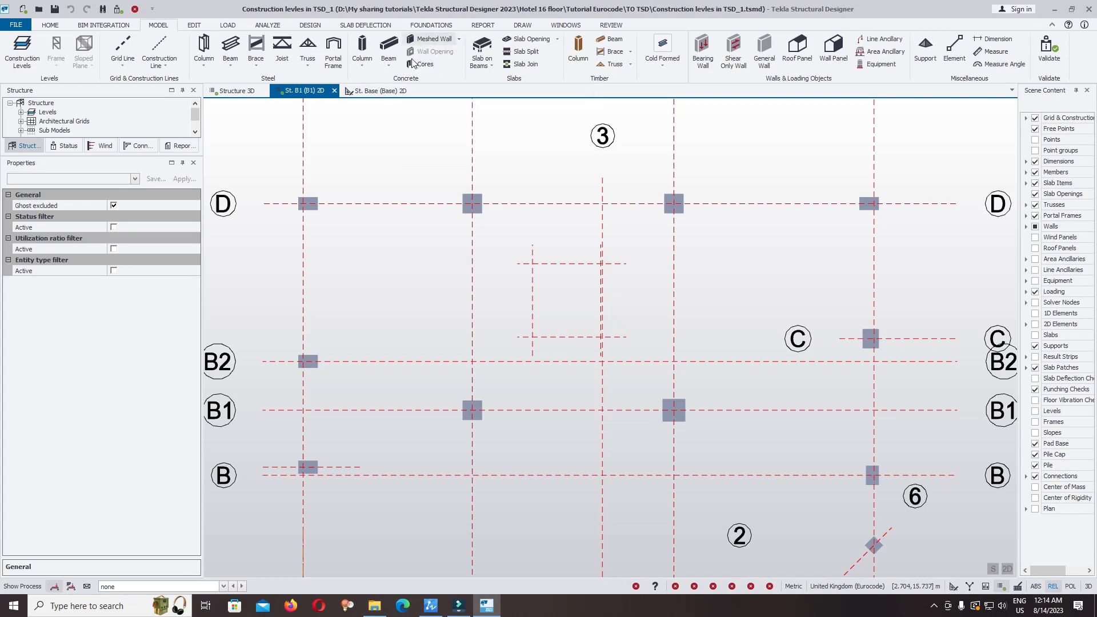
click(460, 40)
click(437, 67)
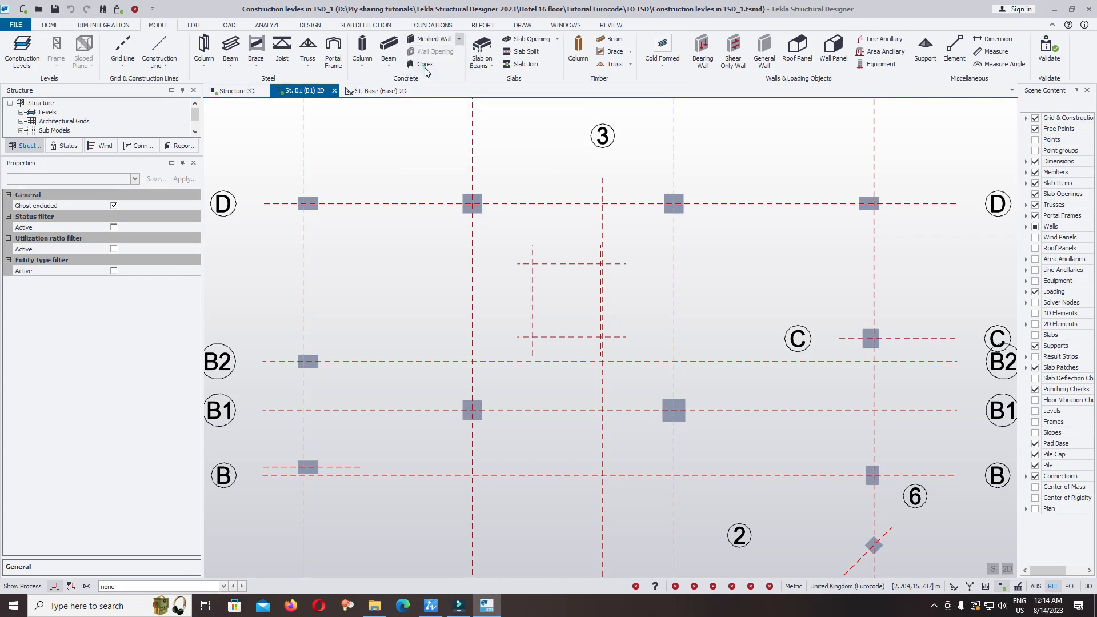
click(168, 204)
scroll(149, 217, down, 2)
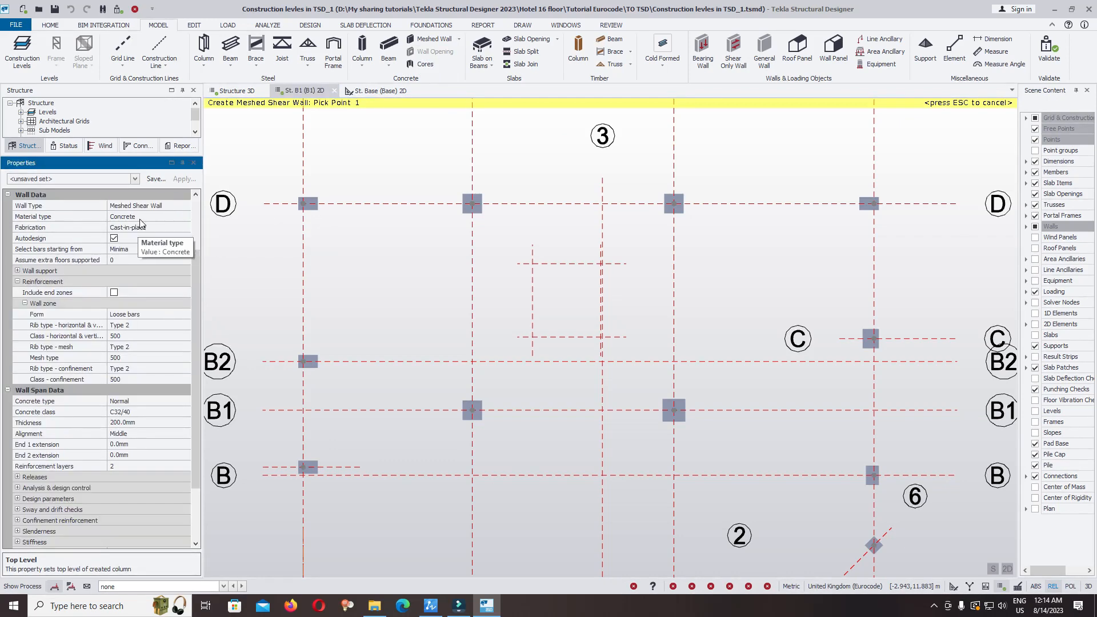
scroll(184, 276, down, 2)
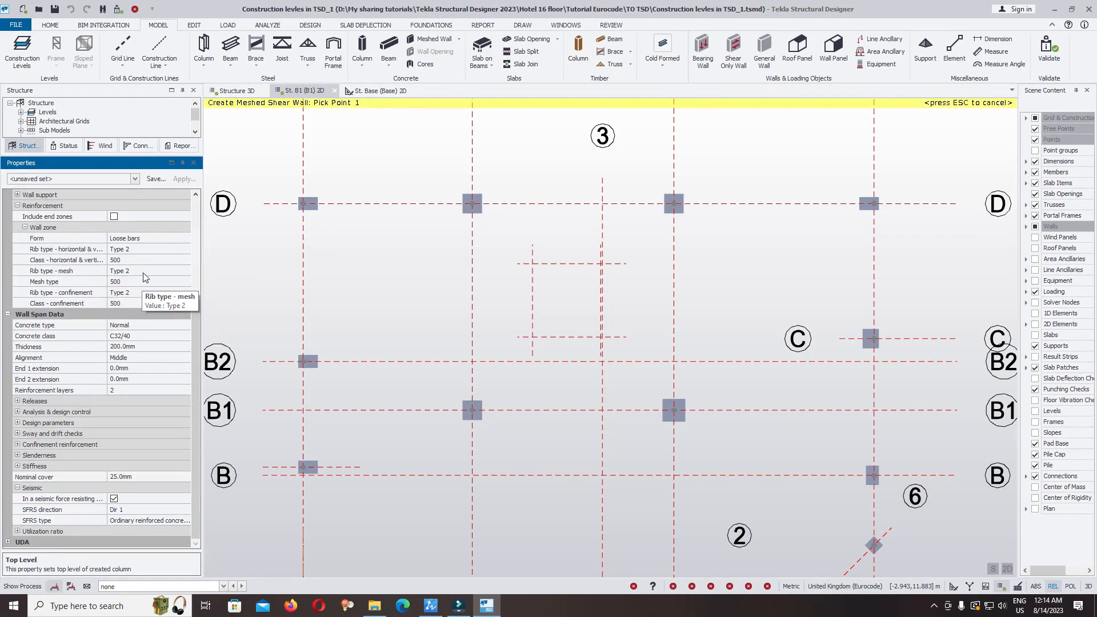
click(145, 336)
click(186, 336)
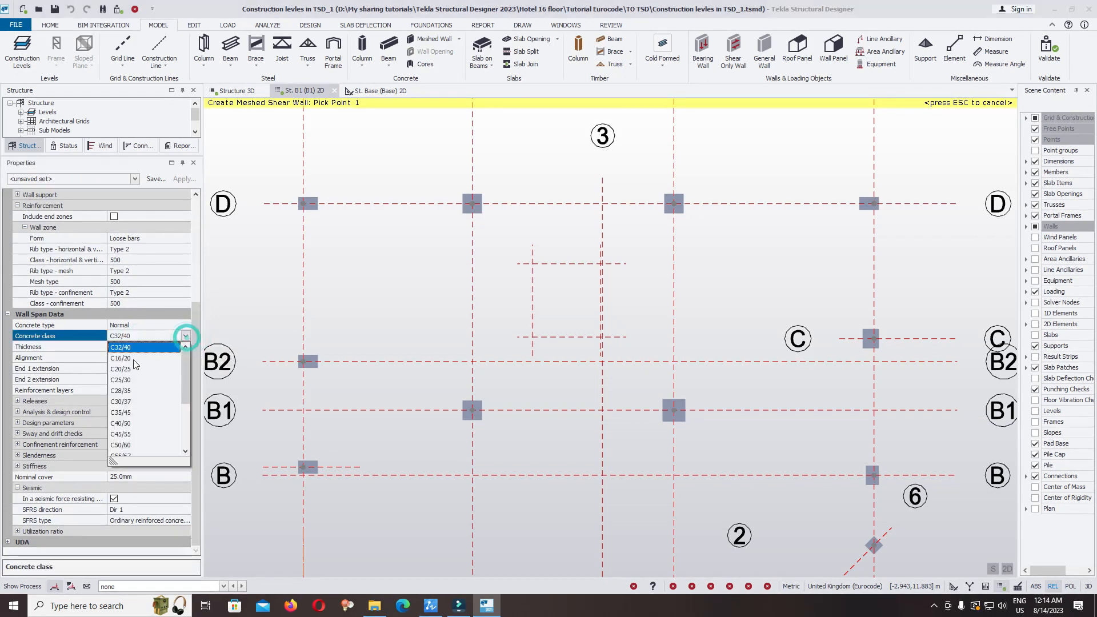
click(131, 423)
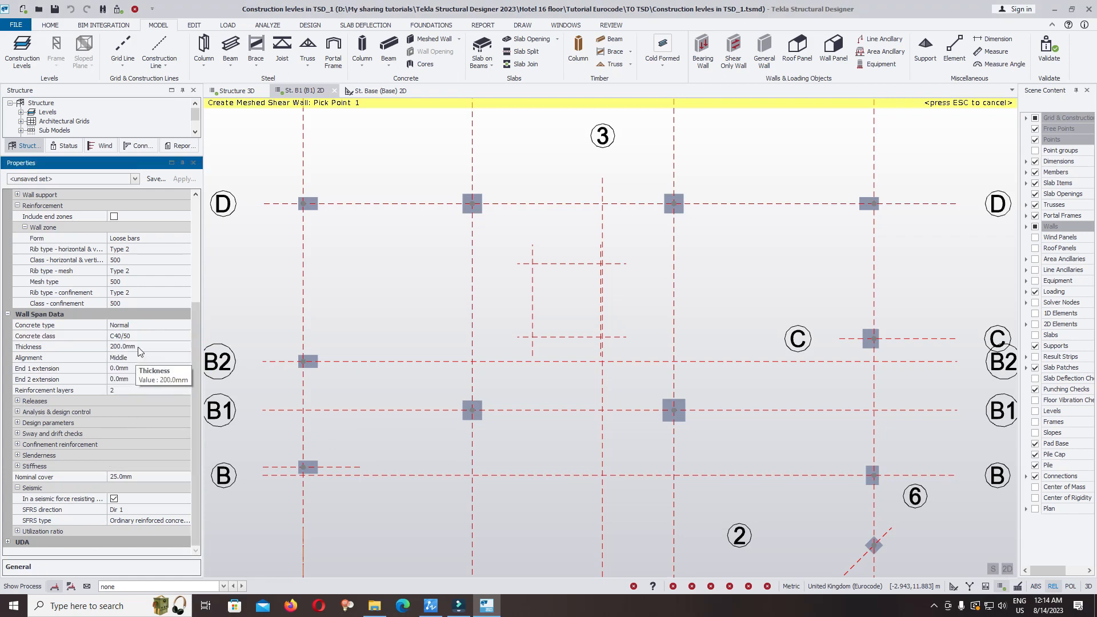
- Set the meshed wall's thickness to 300 mm
click(143, 346)
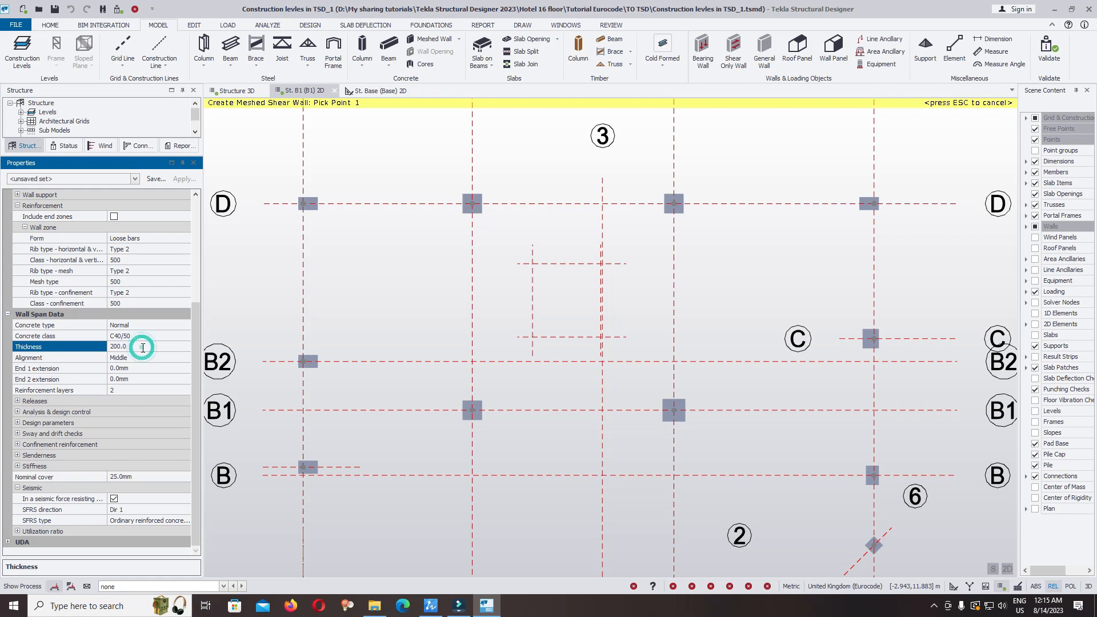
text(300)
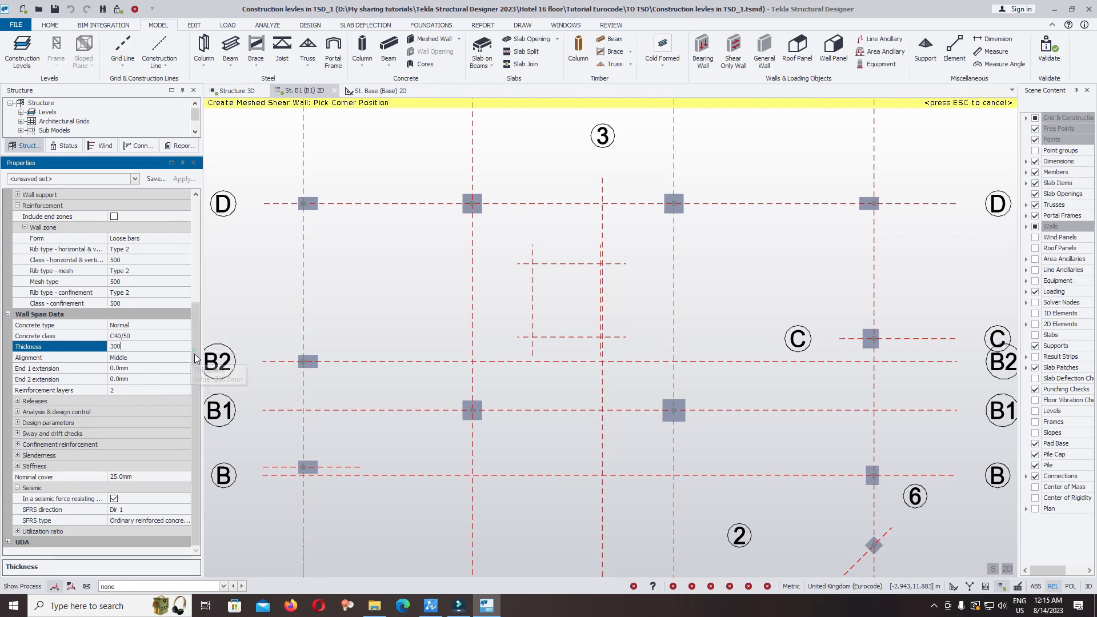
click(158, 357)
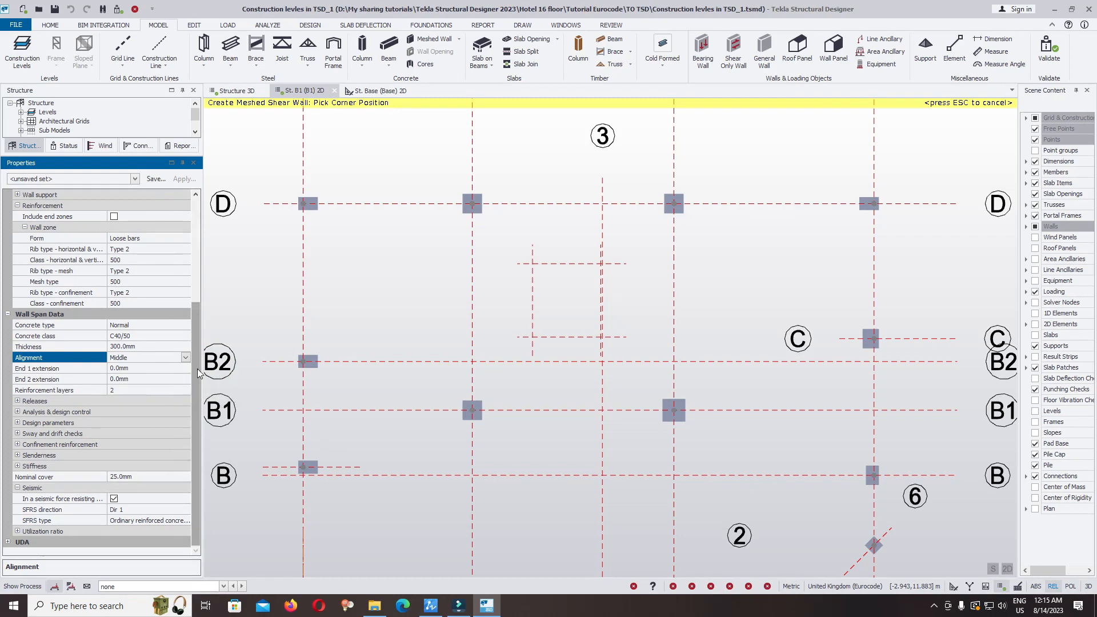
- Examine the meshed wall's releases, assumed cracking, design parameters, and sway and drift check settings
click(17, 400)
click(17, 411)
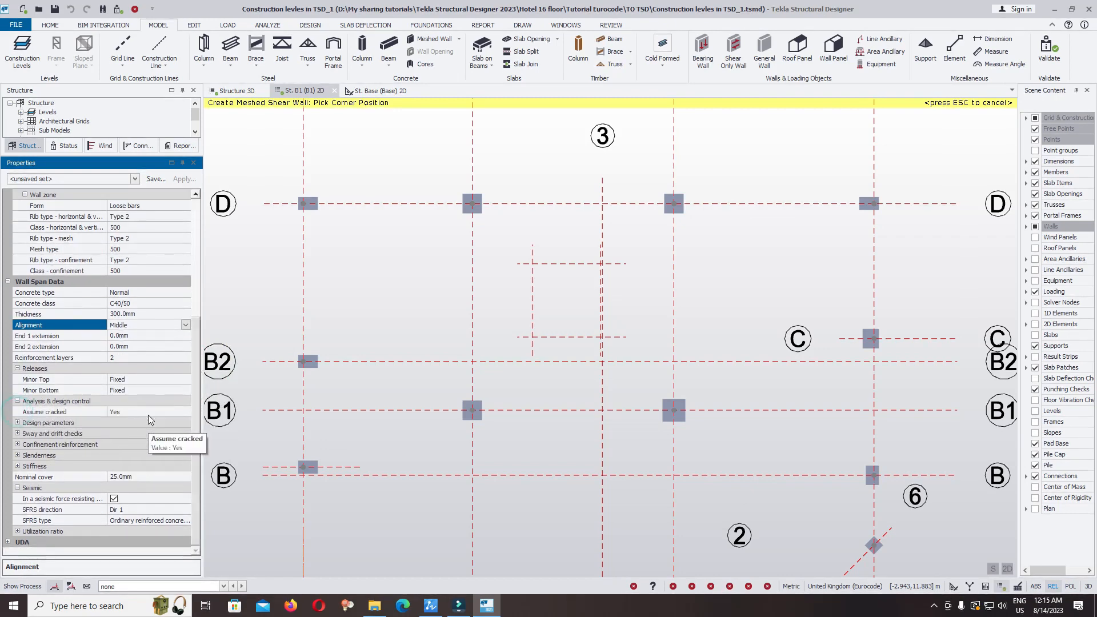
click(137, 412)
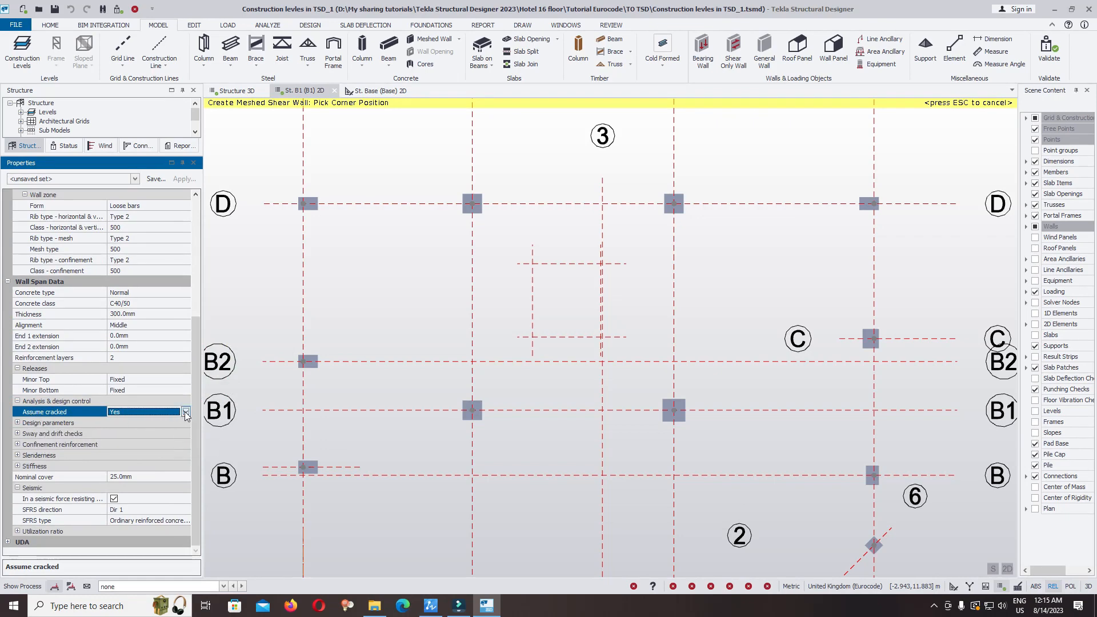
click(18, 423)
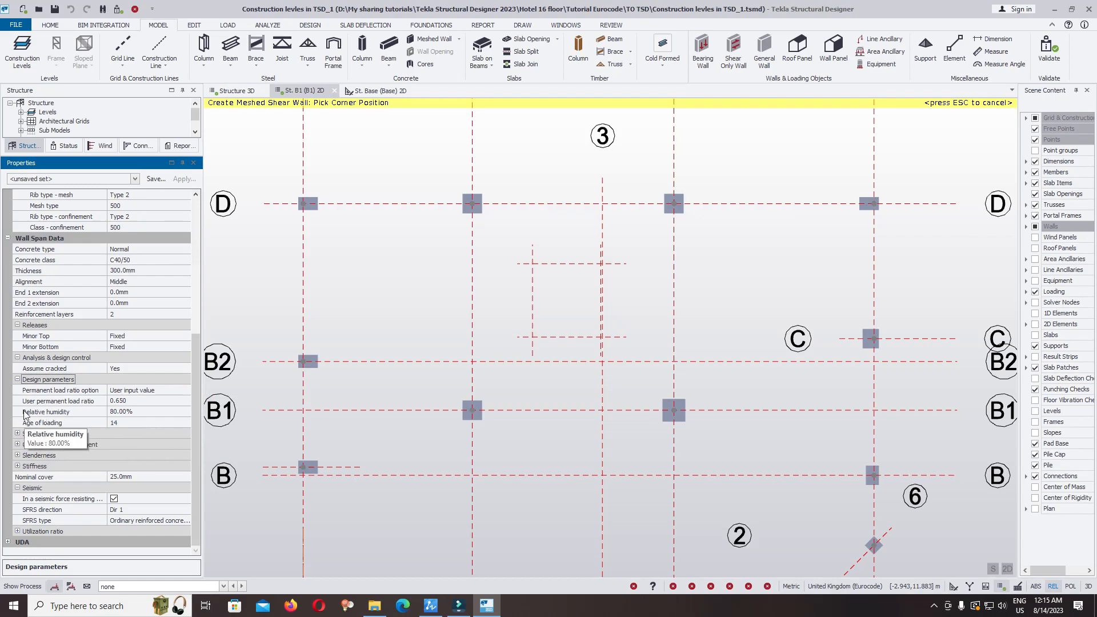
click(26, 433)
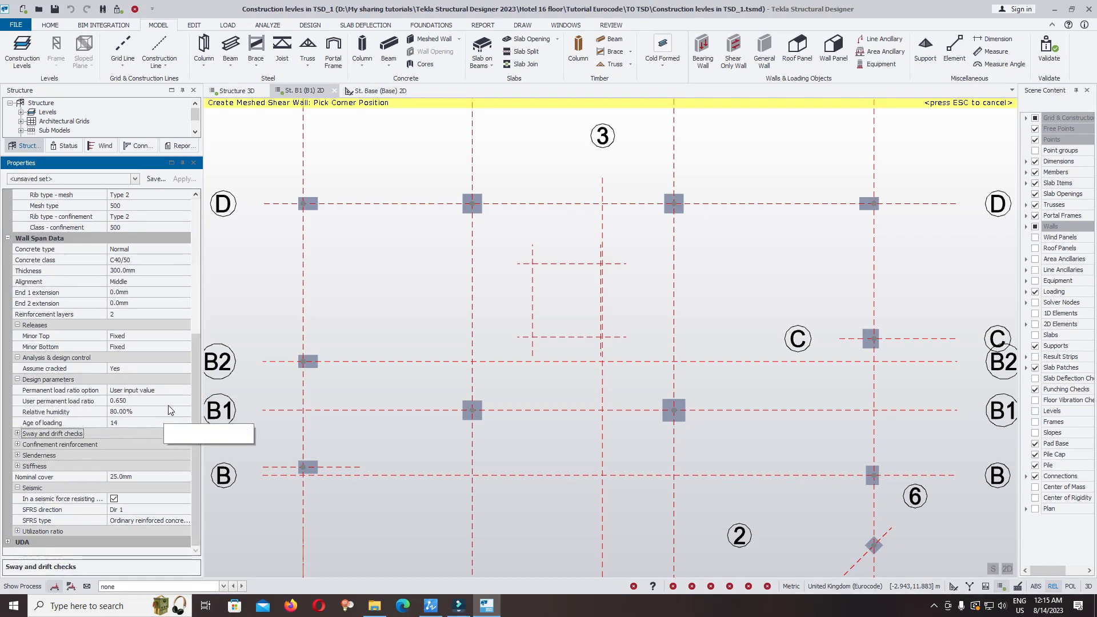
drag(193, 403, 194, 444)
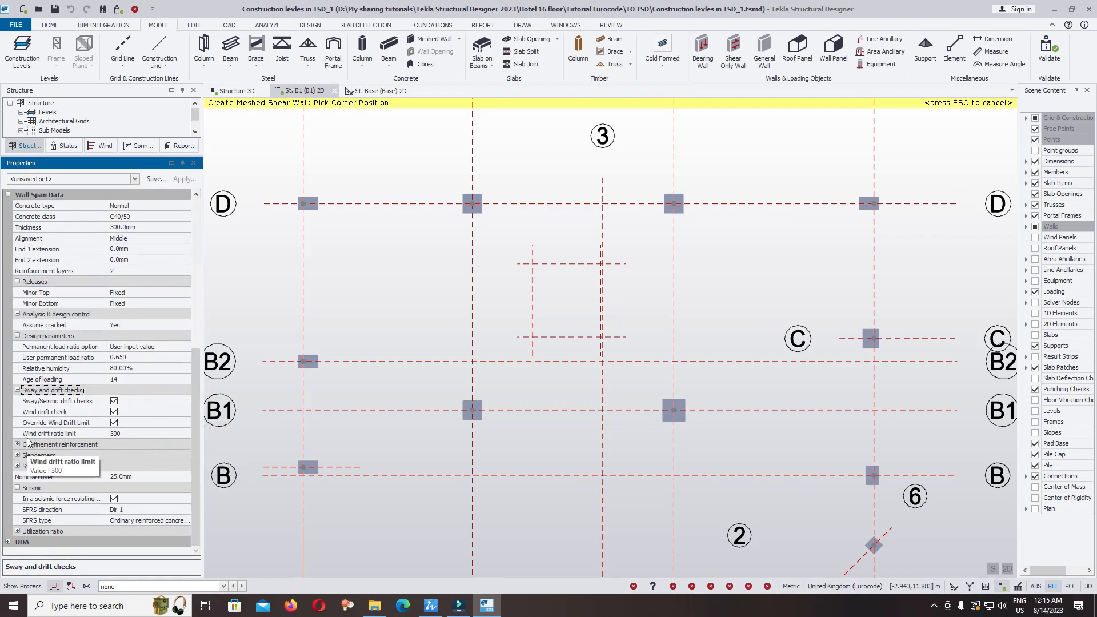
click(136, 434)
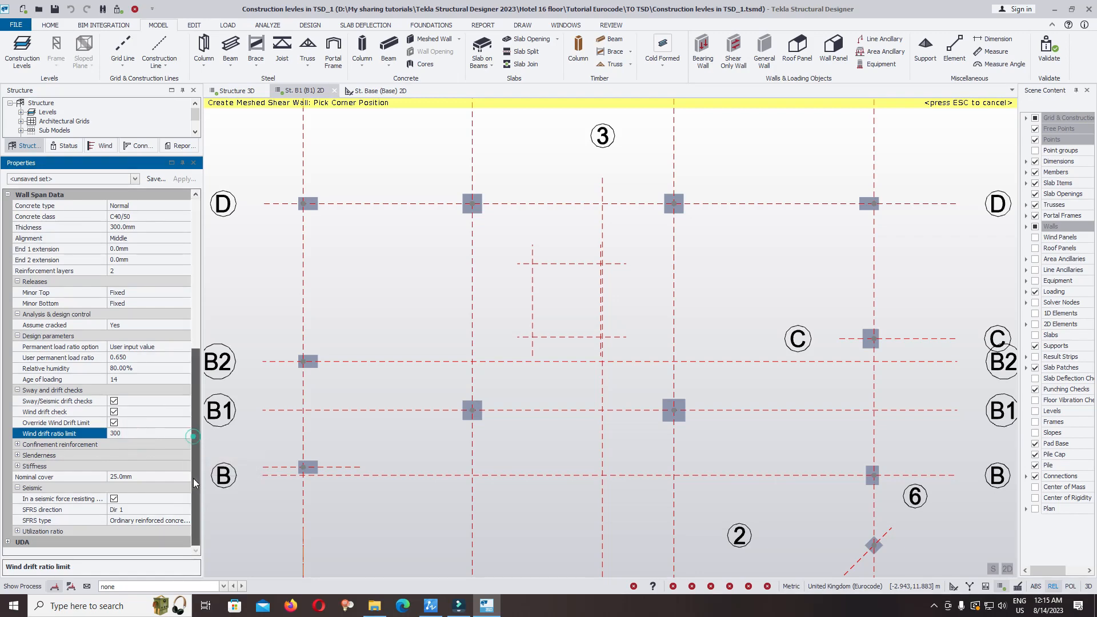
- Set the meshed wall's minor-direction slenderness to Bracing
click(18, 455)
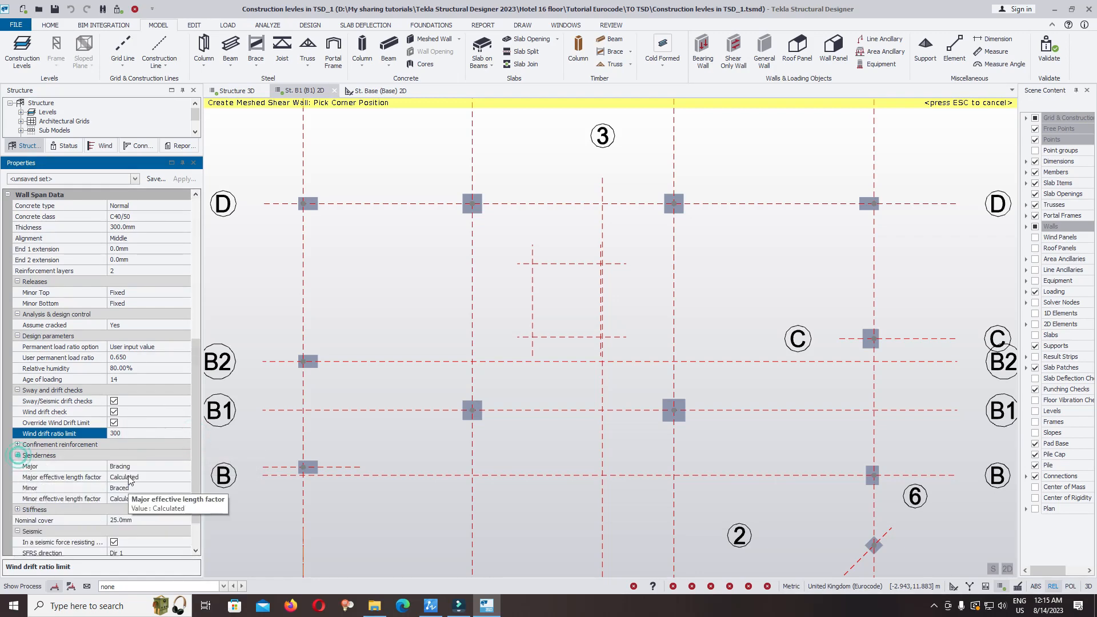
scroll(137, 478, down, 2)
click(172, 425)
click(184, 423)
click(126, 435)
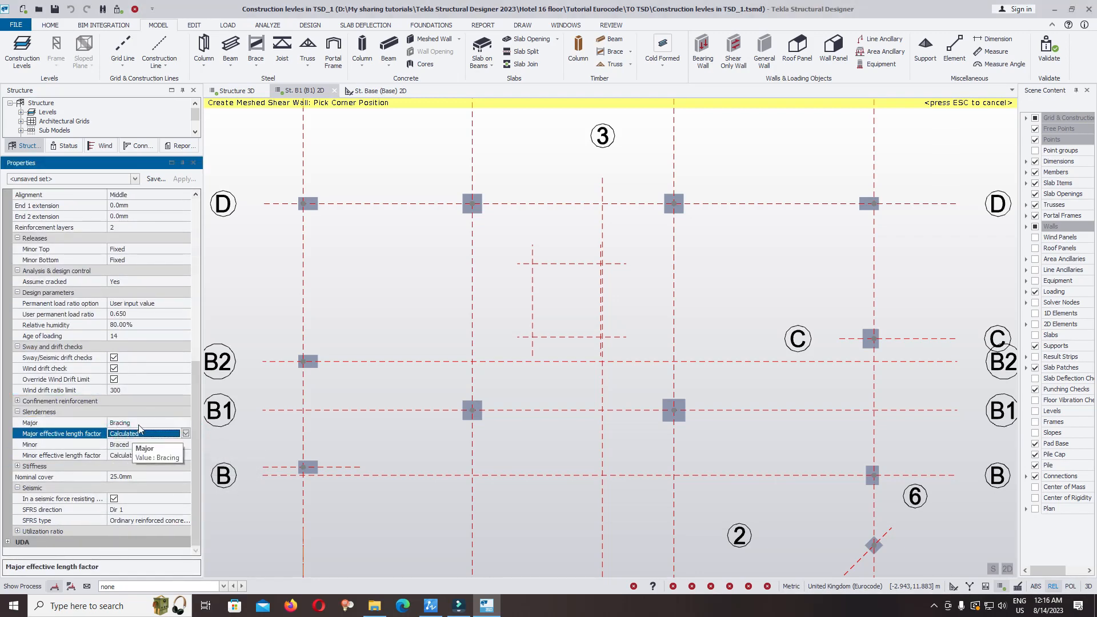
click(137, 450)
click(195, 433)
- Set the meshed wall's nominal cover to 30 mm and expand its utilization ratio settings
click(172, 478)
text(30)
drag(194, 457, 191, 487)
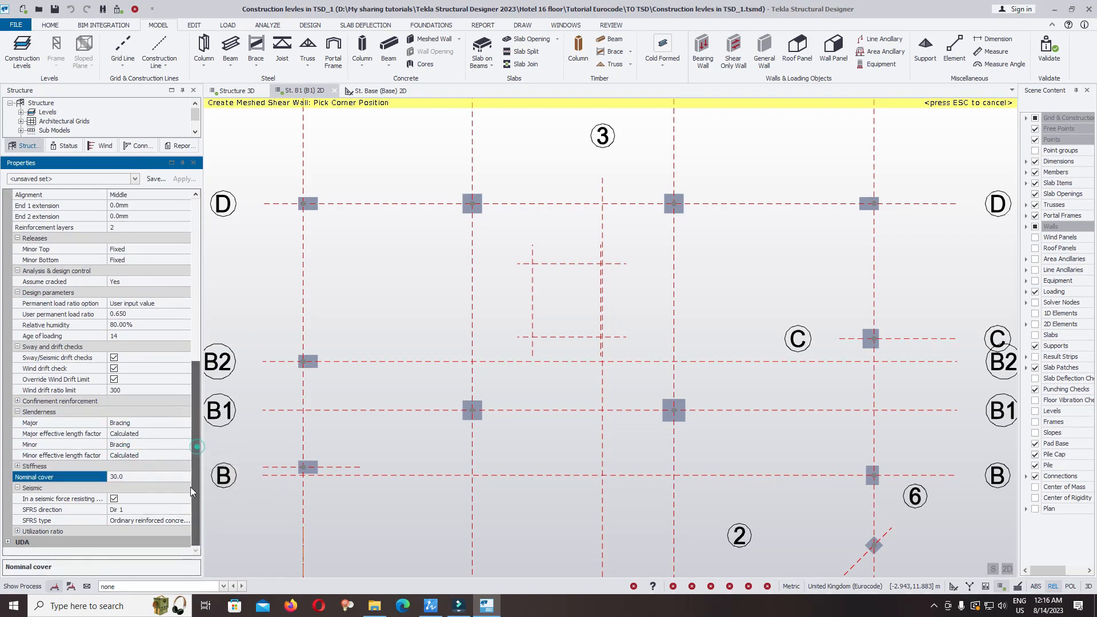
click(18, 531)
- Draw four meshed walls along the construction lines beside grid 3, between grids B2 and D, forming a closed rectangular core
scroll(615, 291, up, 4)
click(573, 437)
click(545, 207)
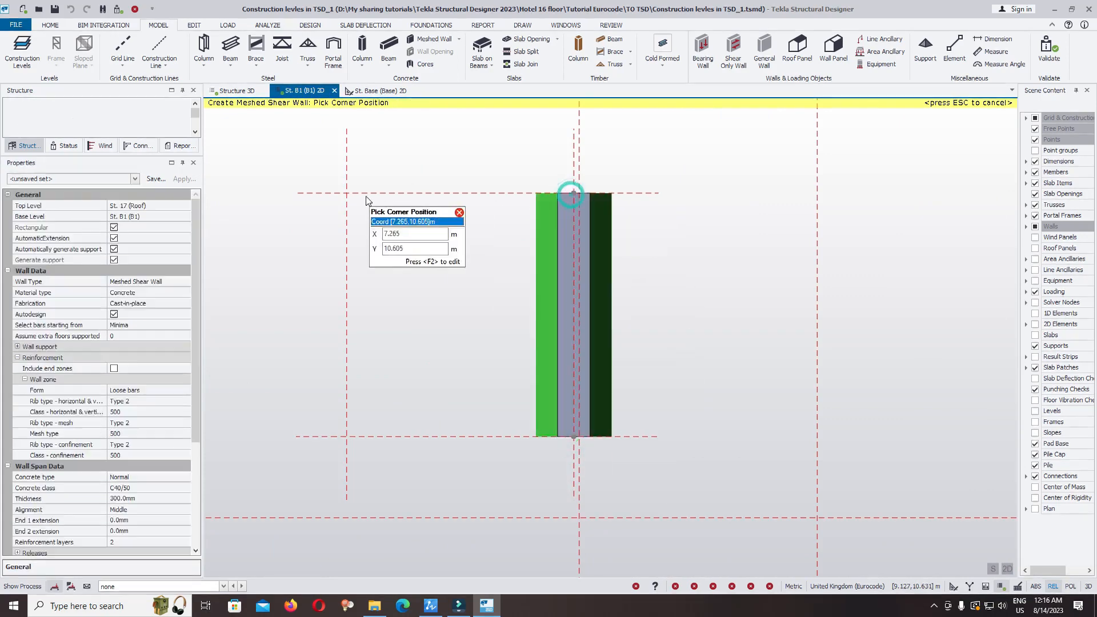
click(574, 195)
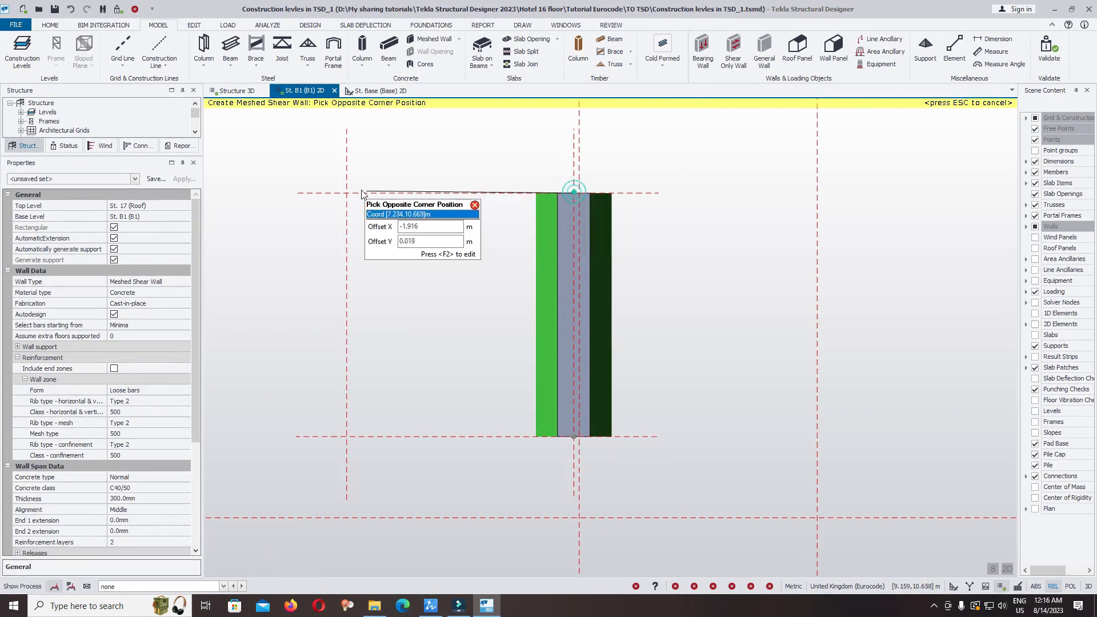
click(346, 193)
click(346, 193)
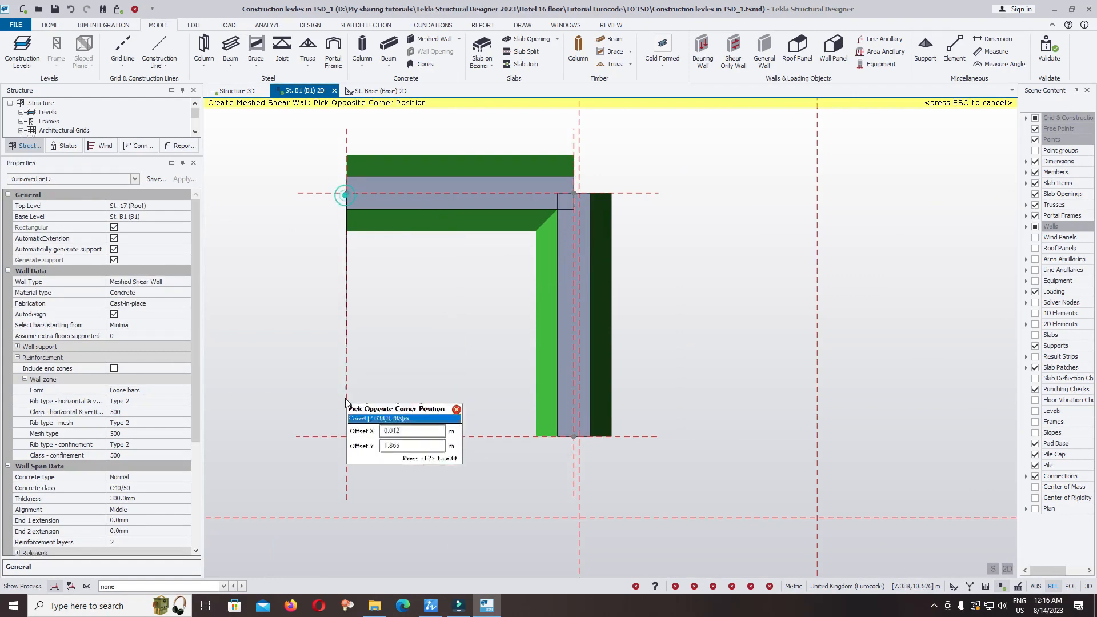
click(347, 438)
click(347, 437)
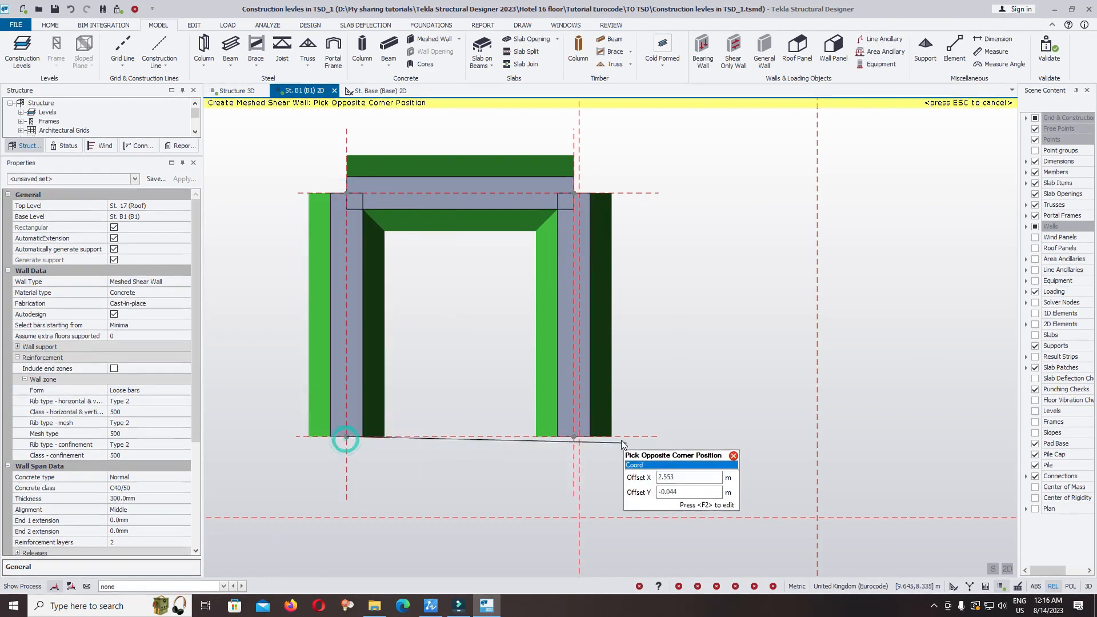
click(574, 436)
scroll(563, 406, down, 4)
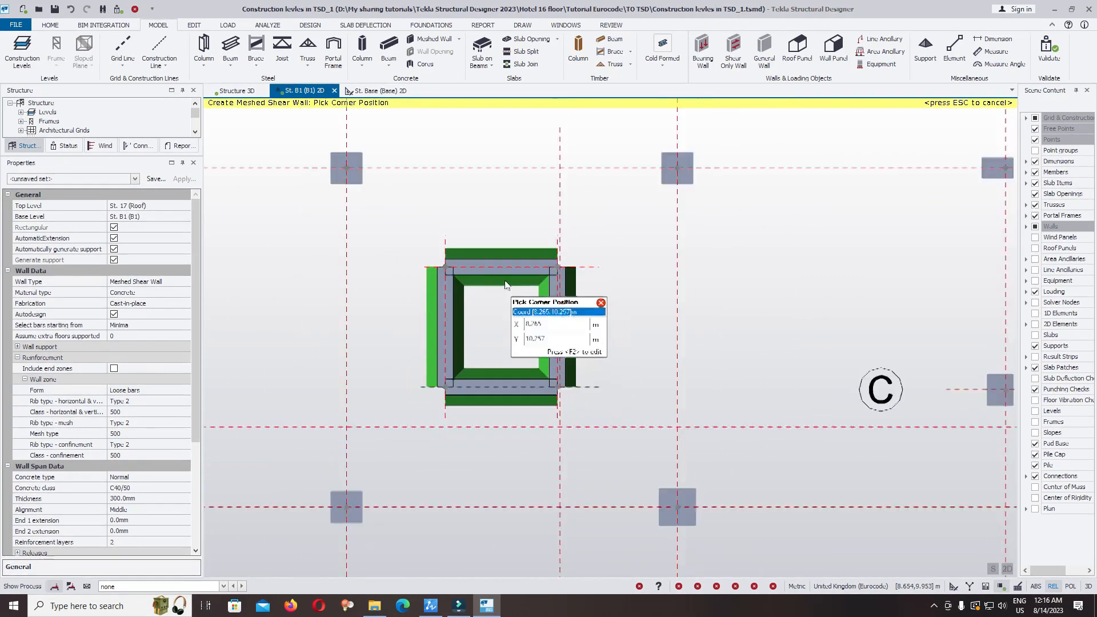
- Show the whole structure in the 3D view and save the model
click(231, 91)
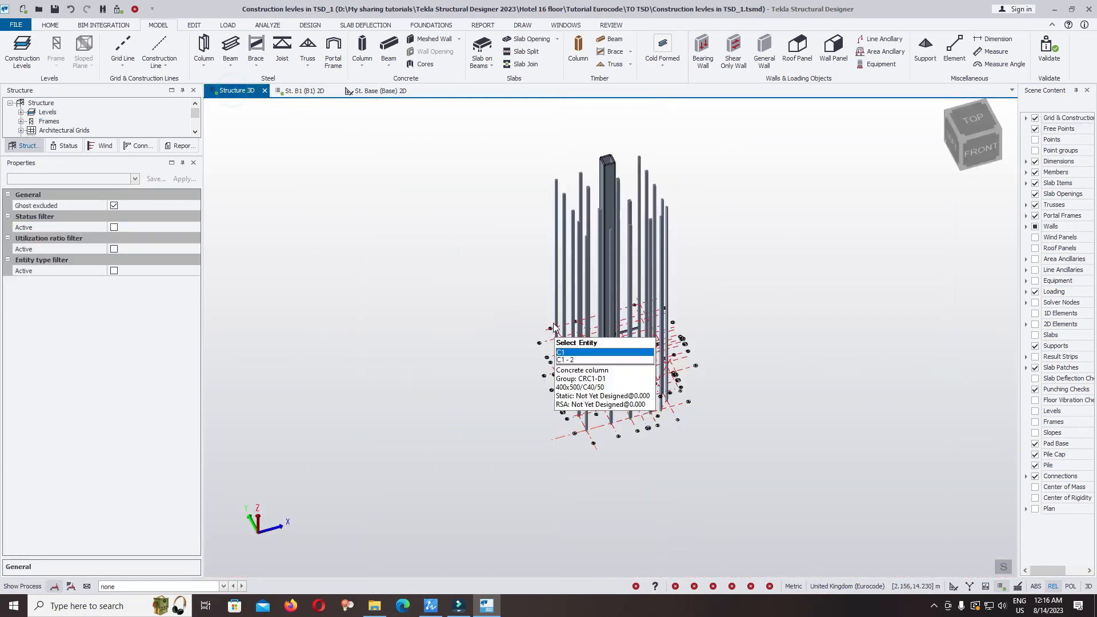
right_drag(593, 249, 658, 238)
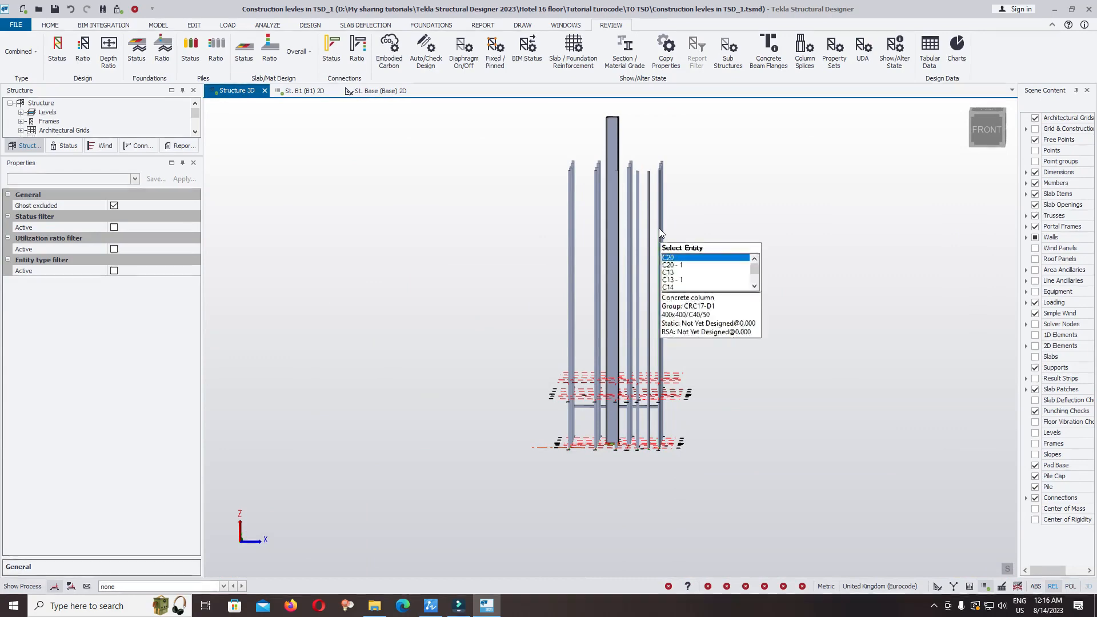
click(16, 24)
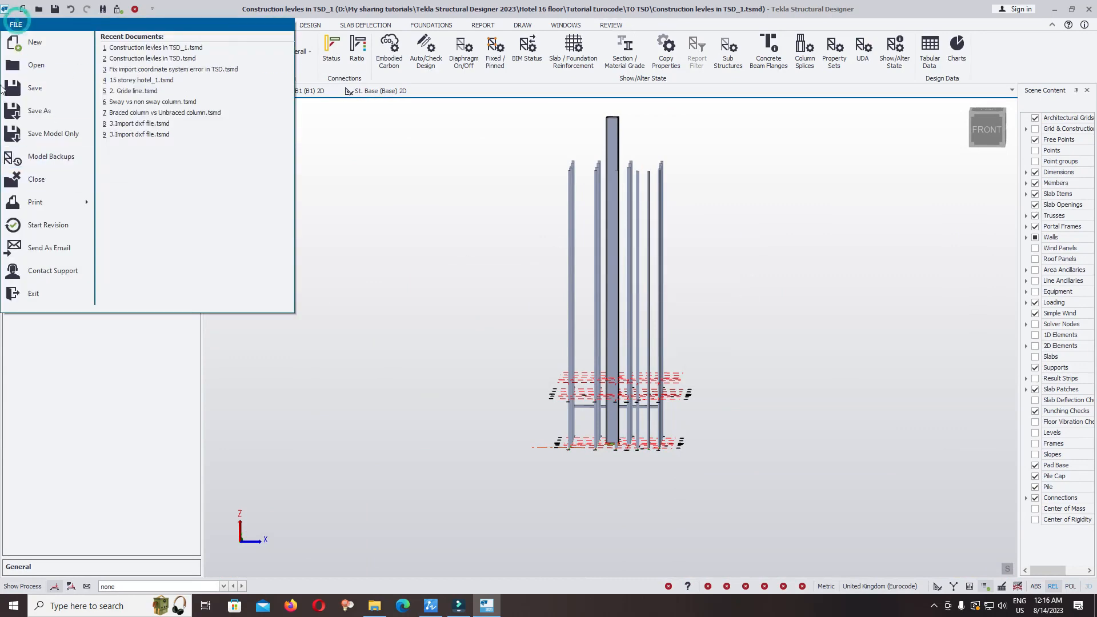
click(28, 84)
- Examine the new wall core in 3D from its base supports to its top, including the corner joints
scroll(657, 454, up, 5)
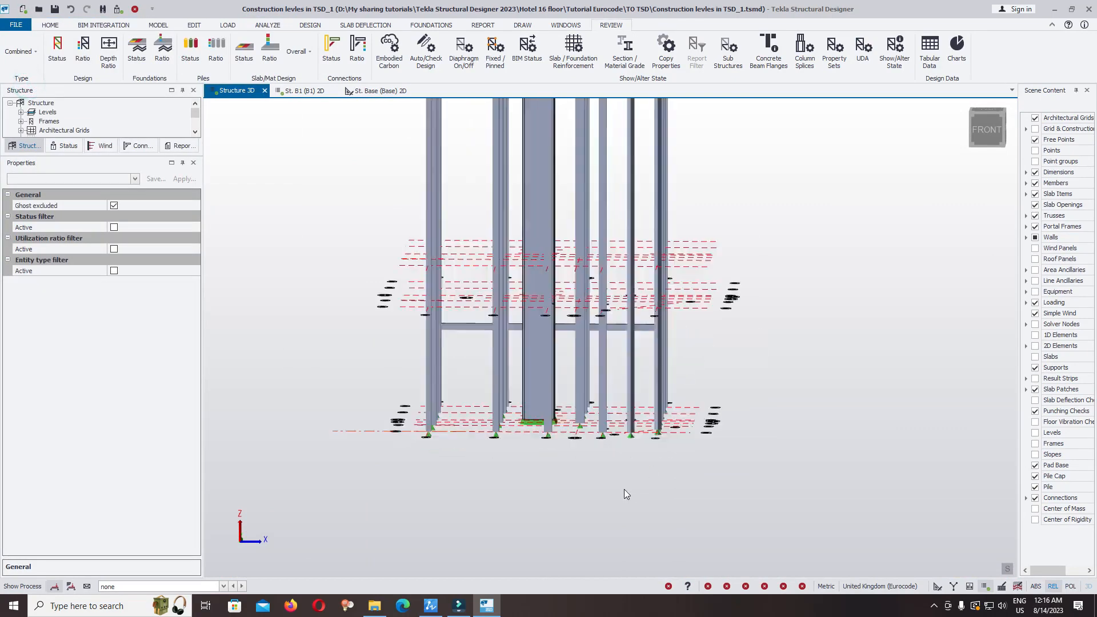
scroll(534, 480, up, 5)
right_drag(511, 406, 588, 438)
scroll(628, 448, down, 8)
right_drag(607, 291, 659, 379)
scroll(628, 319, up, 8)
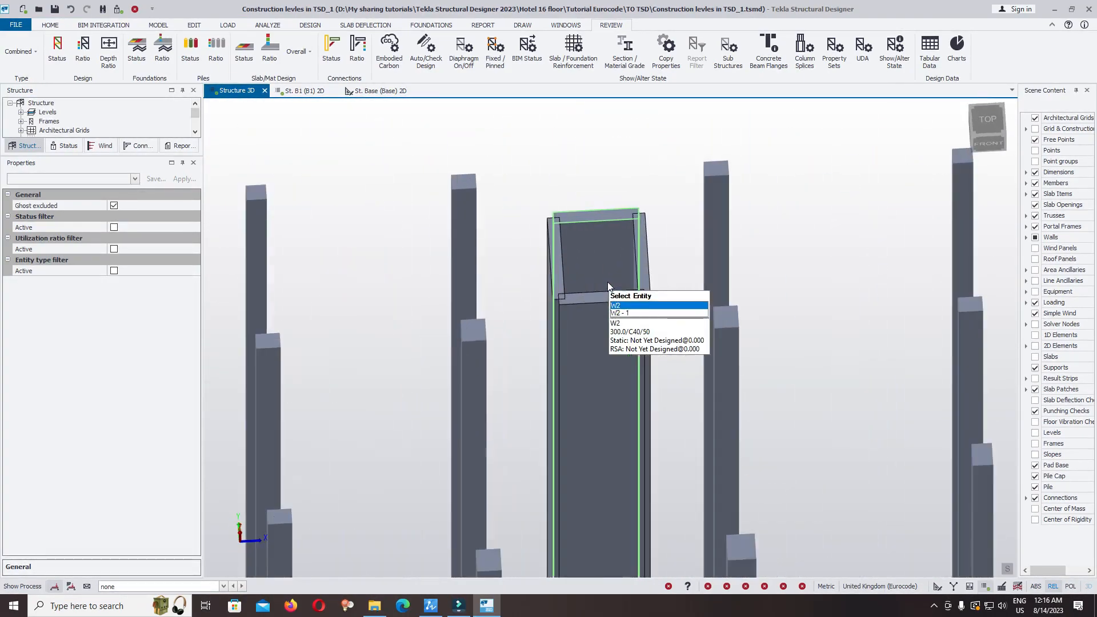
right_drag(607, 282, 625, 182)
middle_drag(625, 183, 636, 297)
right_drag(636, 298, 611, 272)
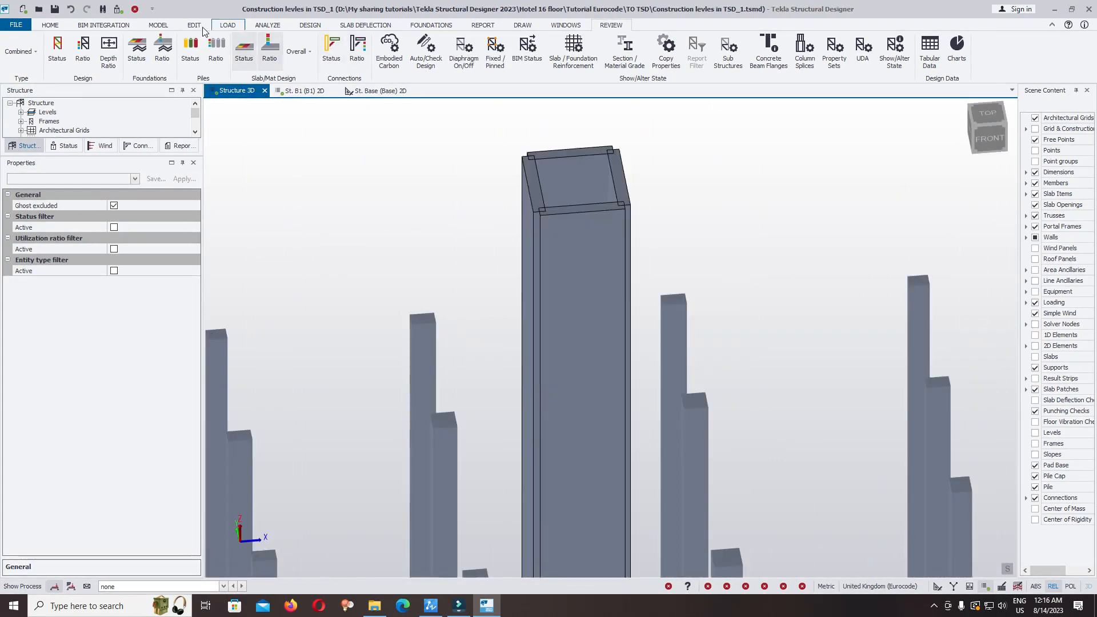
click(159, 25)
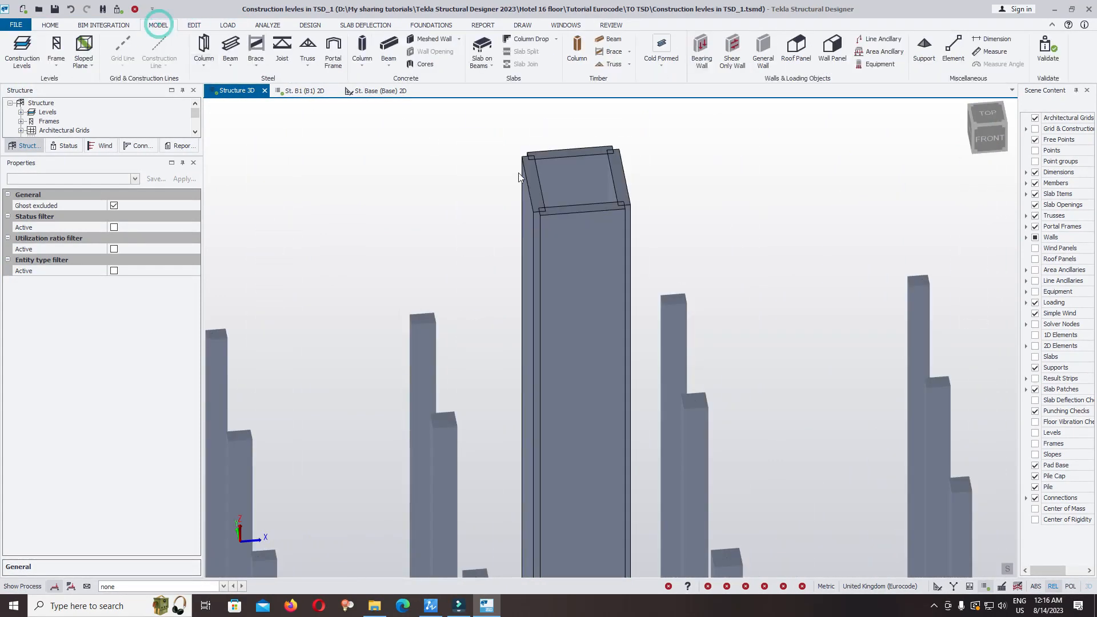
- Create a concrete core in the 3D view containing all four meshed walls of the closed rectangle
click(425, 64)
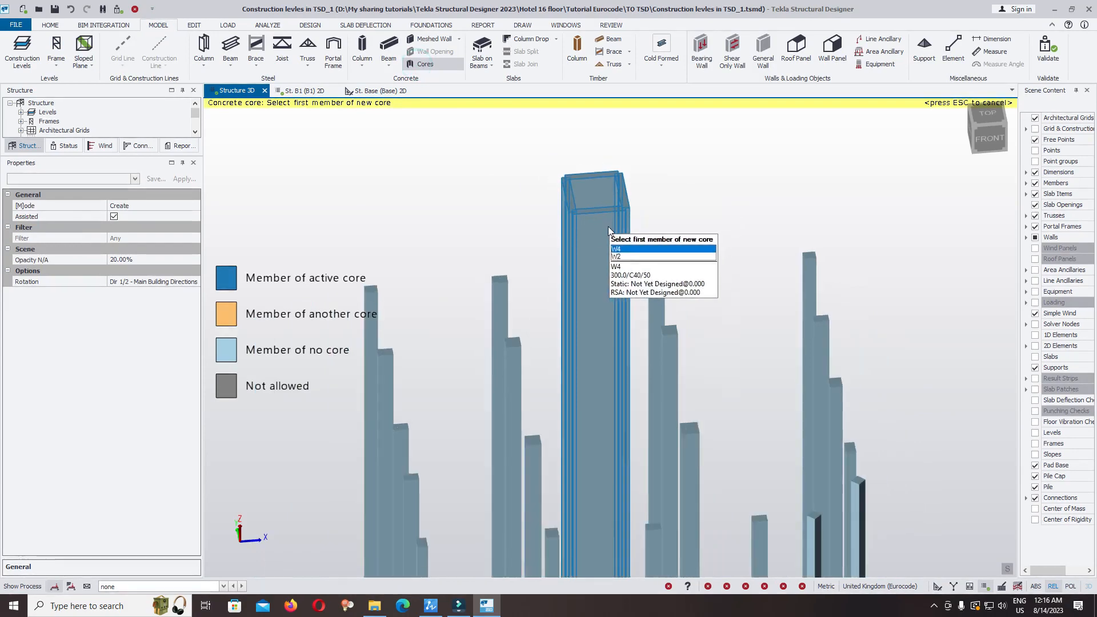
scroll(608, 228, up, 3)
middle_drag(615, 205, 611, 271)
click(685, 125)
click(522, 229)
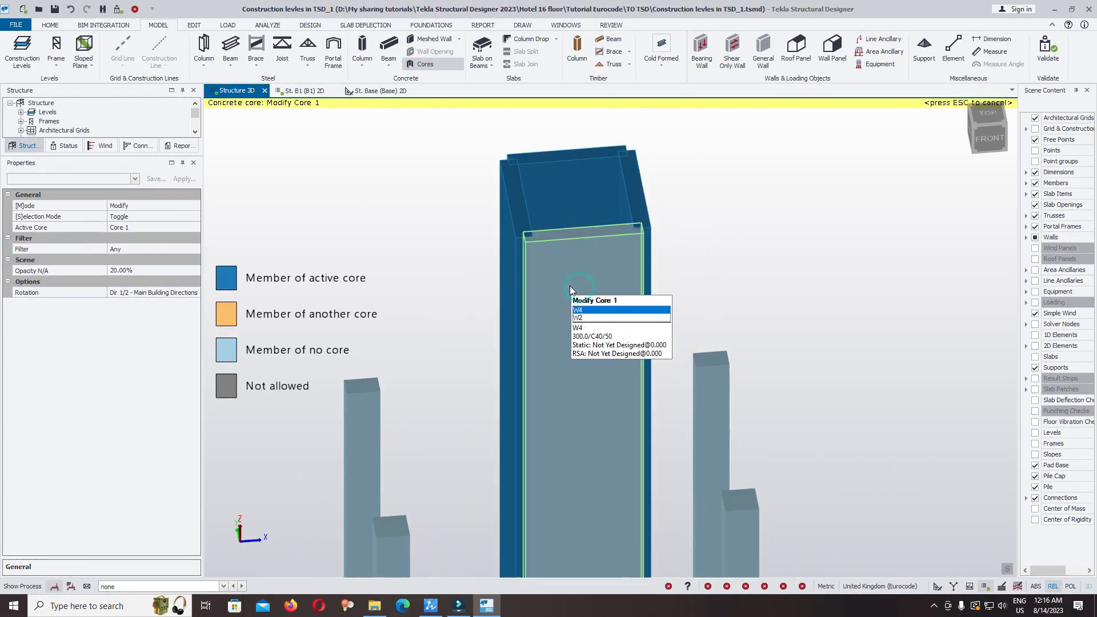
click(578, 294)
scroll(655, 190, down, 5)
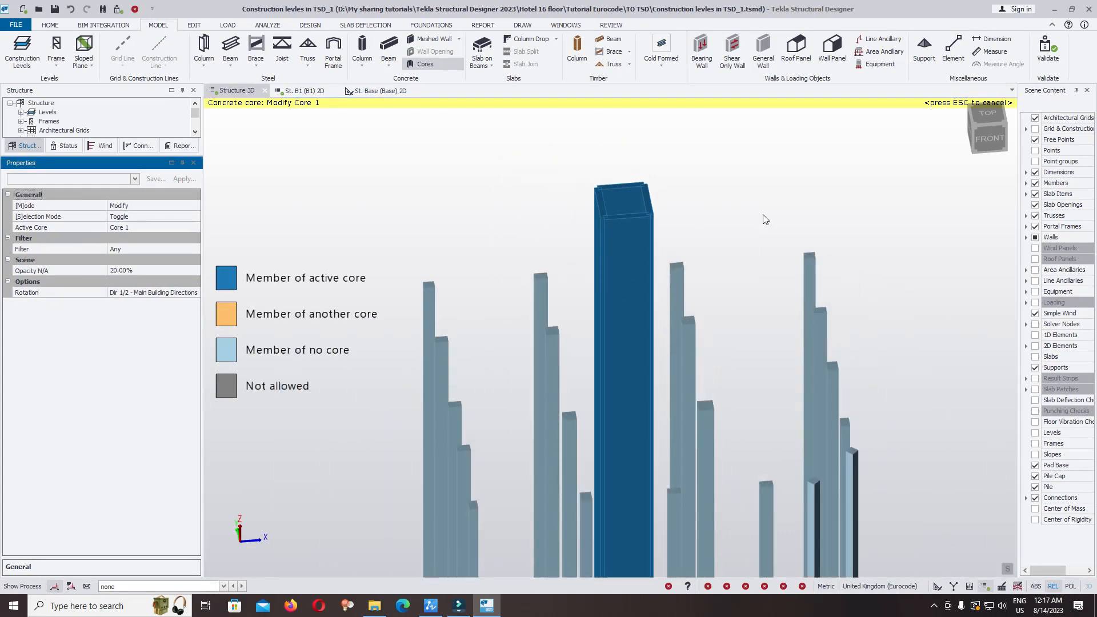
key(Escape)
click(769, 163)
- Examine the concrete core in 3D, including its top corners, the surrounding columns and grids, and the supports at its base
scroll(632, 194, up, 5)
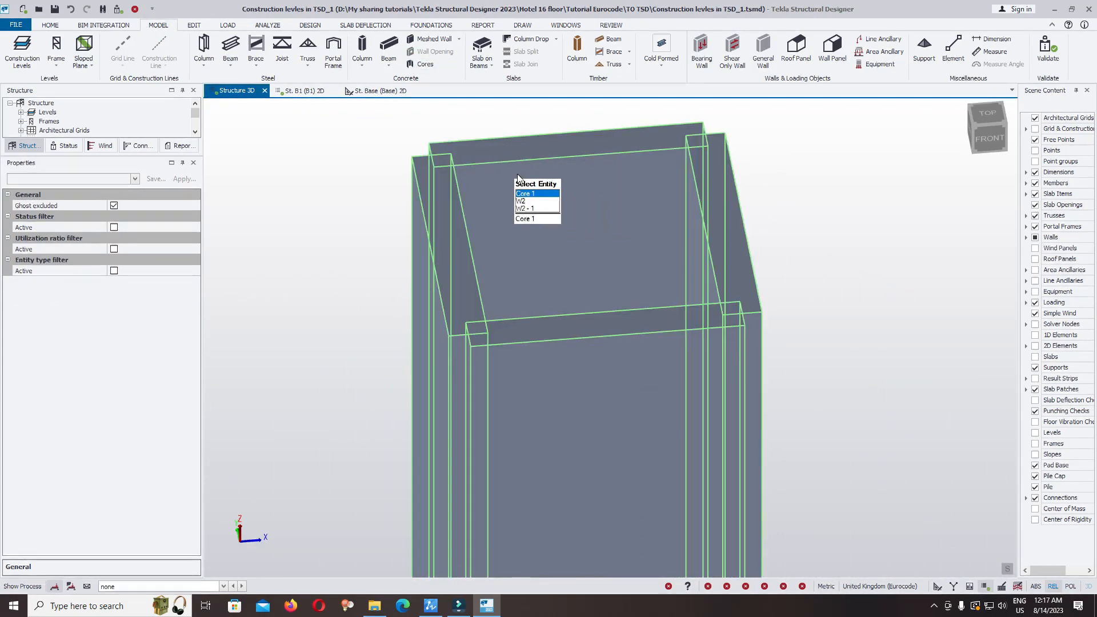
scroll(616, 299, down, 5)
click(617, 297)
click(655, 280)
key(Escape)
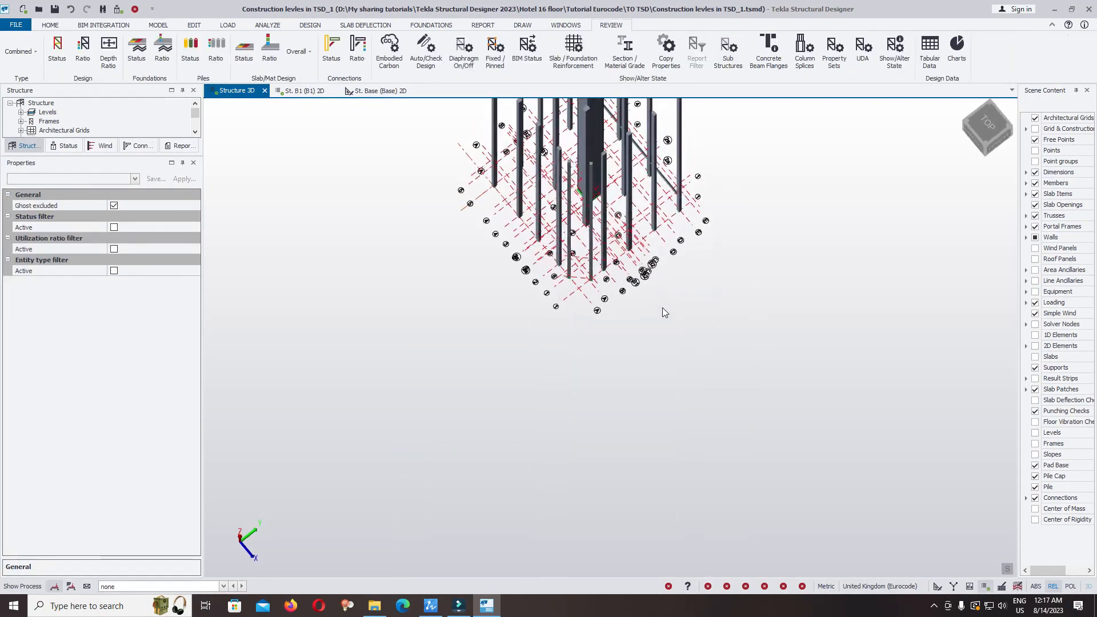
scroll(663, 307, up, 5)
scroll(571, 320, up, 6)
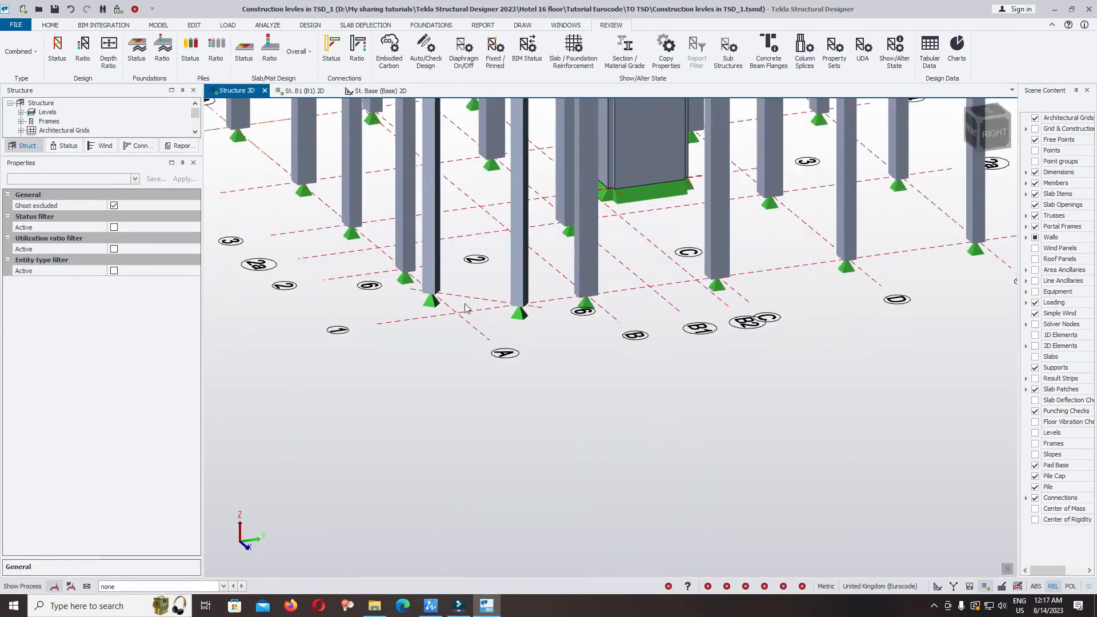
scroll(612, 327, down, 5)
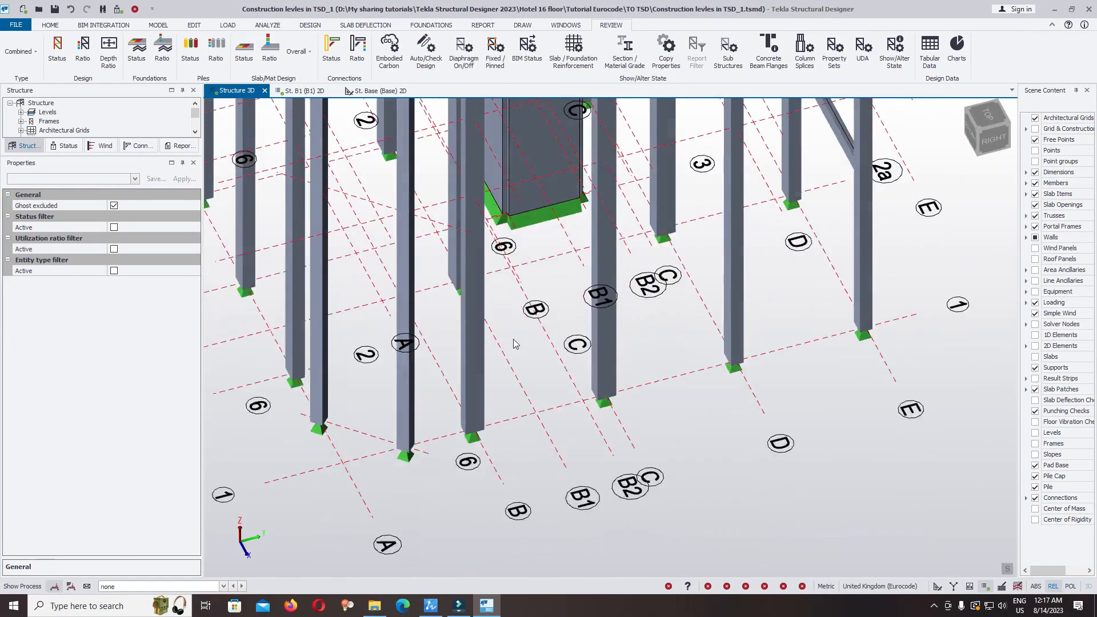
scroll(680, 322, up, 8)
scroll(680, 322, up, 3)
right_drag(680, 348, 689, 403)
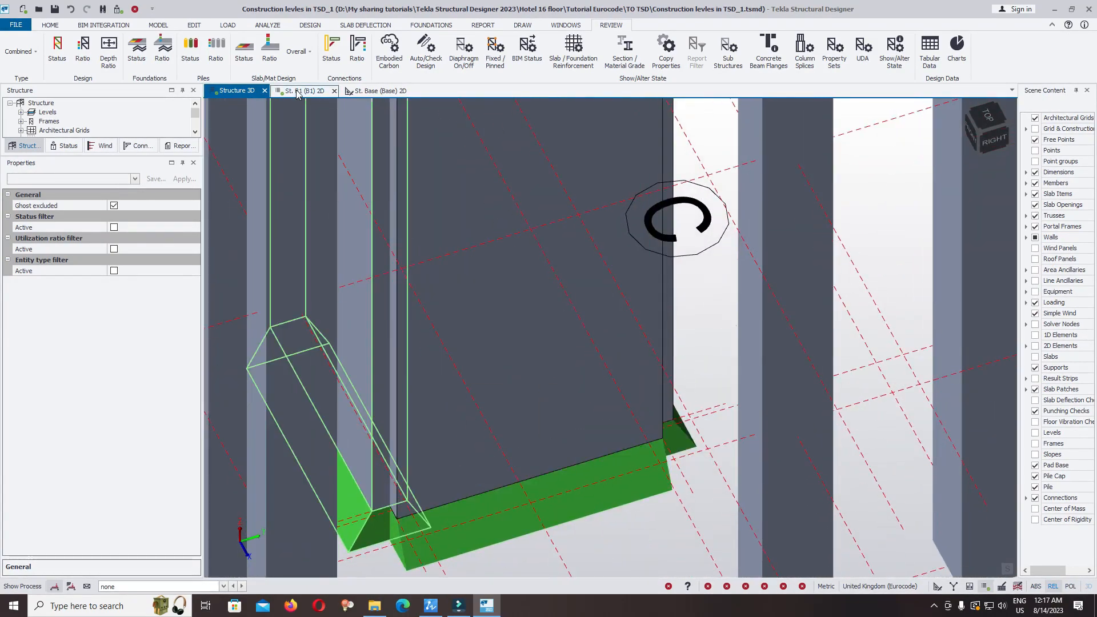
click(303, 90)
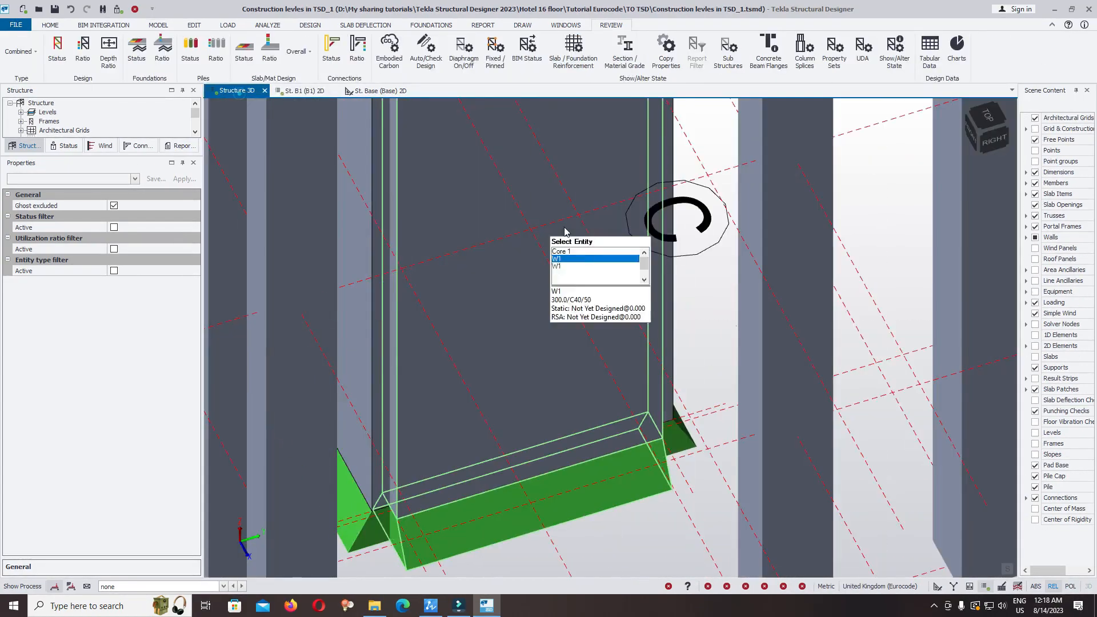
right_drag(657, 220, 646, 386)
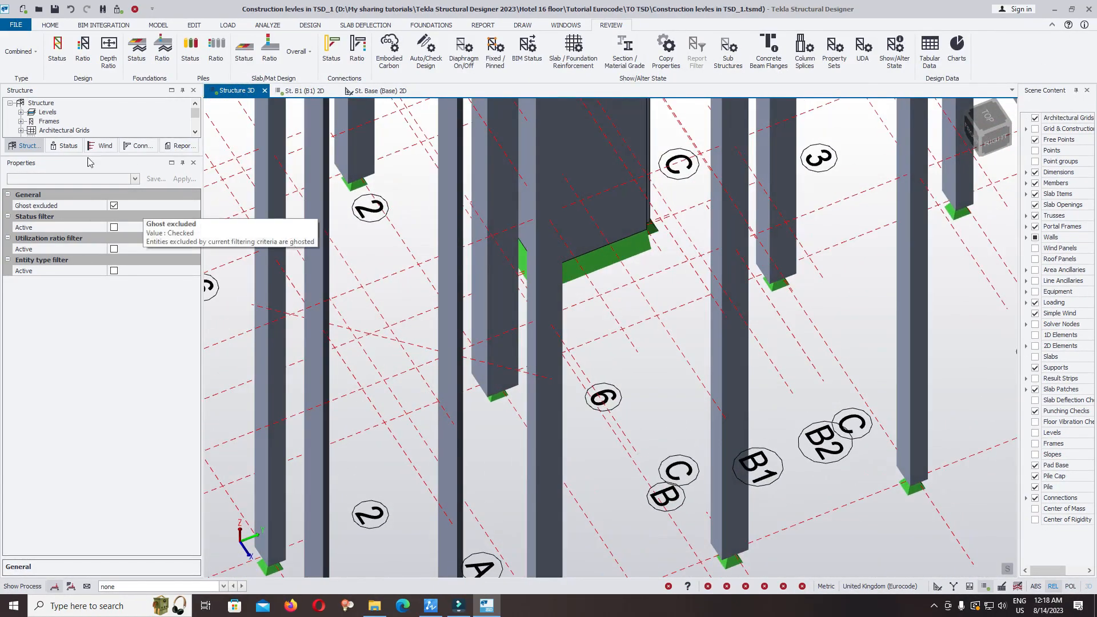
- Create frames on grid line 3 and the core's four construction lines, and open the 2D view of FRM 19
click(156, 25)
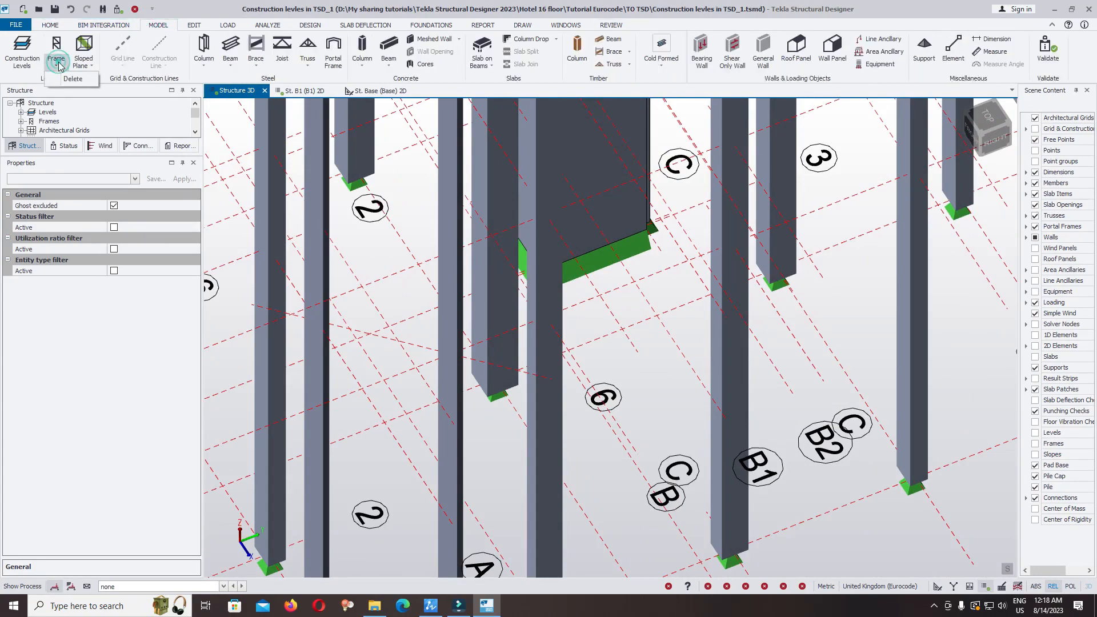
click(784, 207)
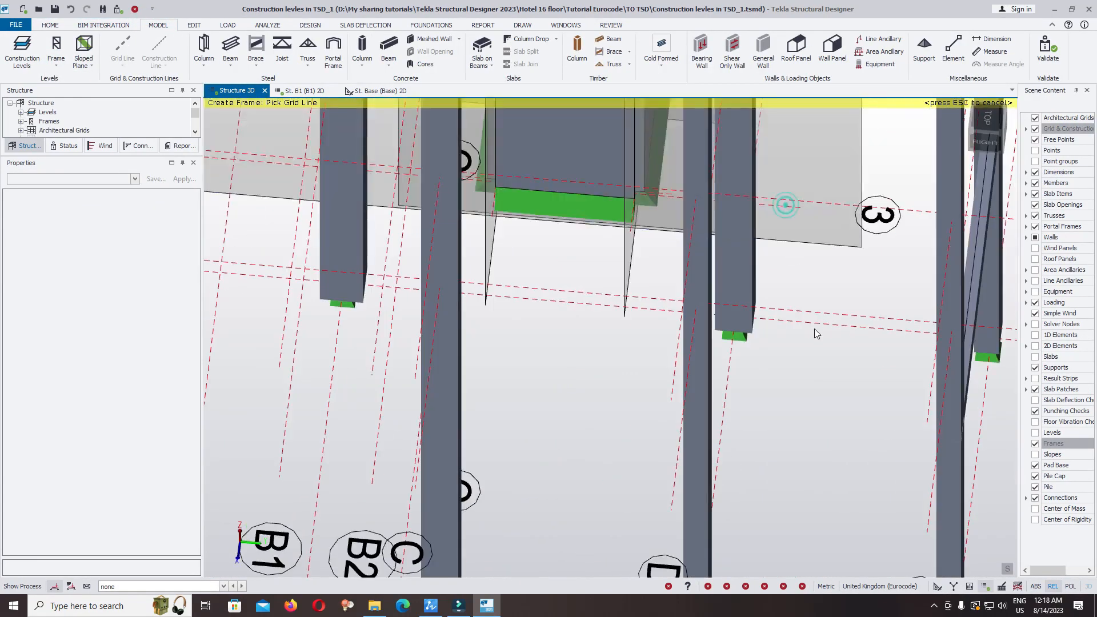
scroll(814, 399, down, 4)
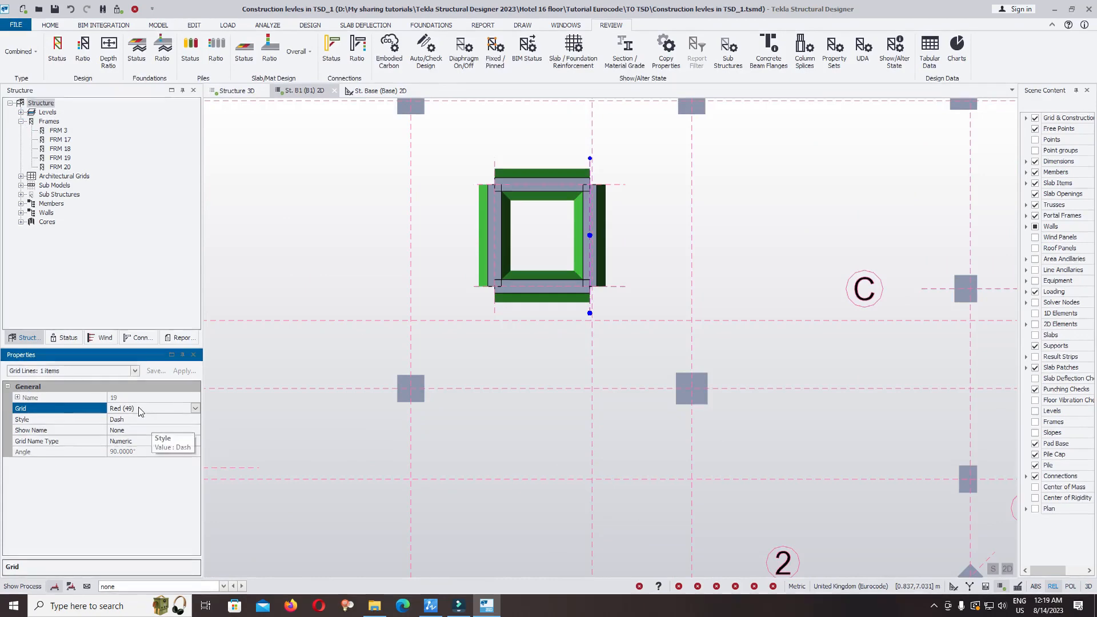
click(59, 159)
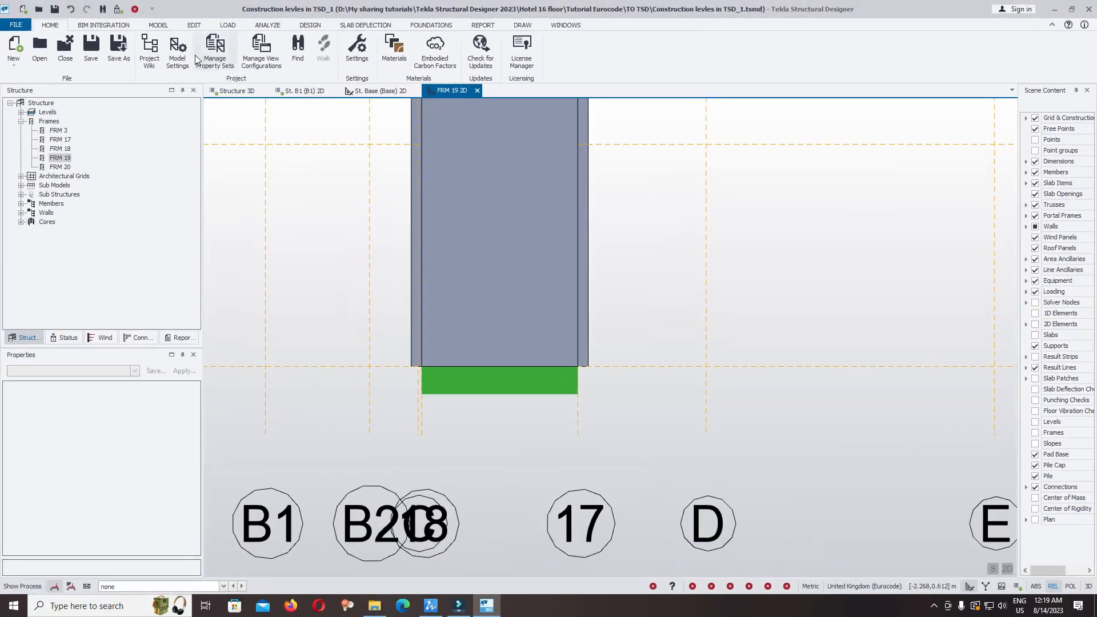
- Draw a freehand wall opening about 0.65 m wide and 1.3 m high from the lower corner of the FRM 19 wall
click(424, 53)
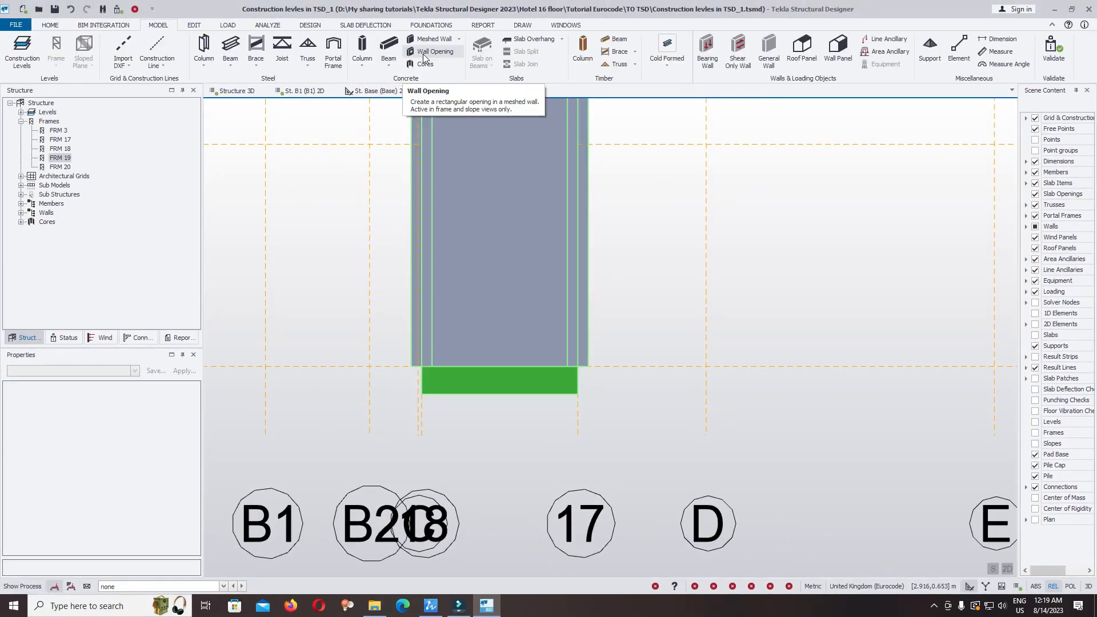
click(432, 53)
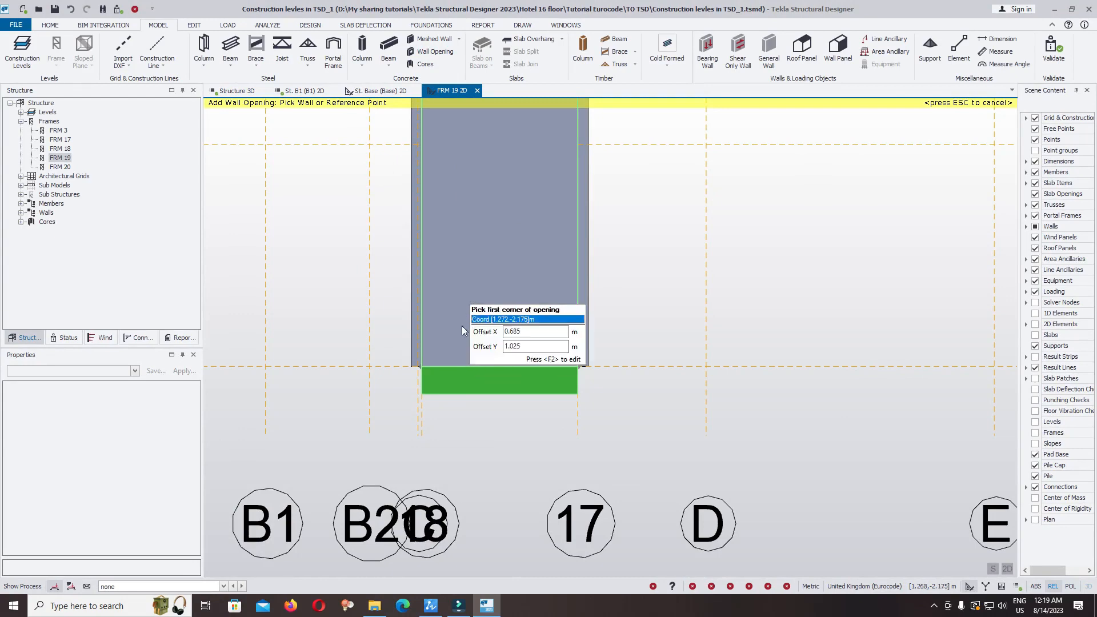
click(469, 295)
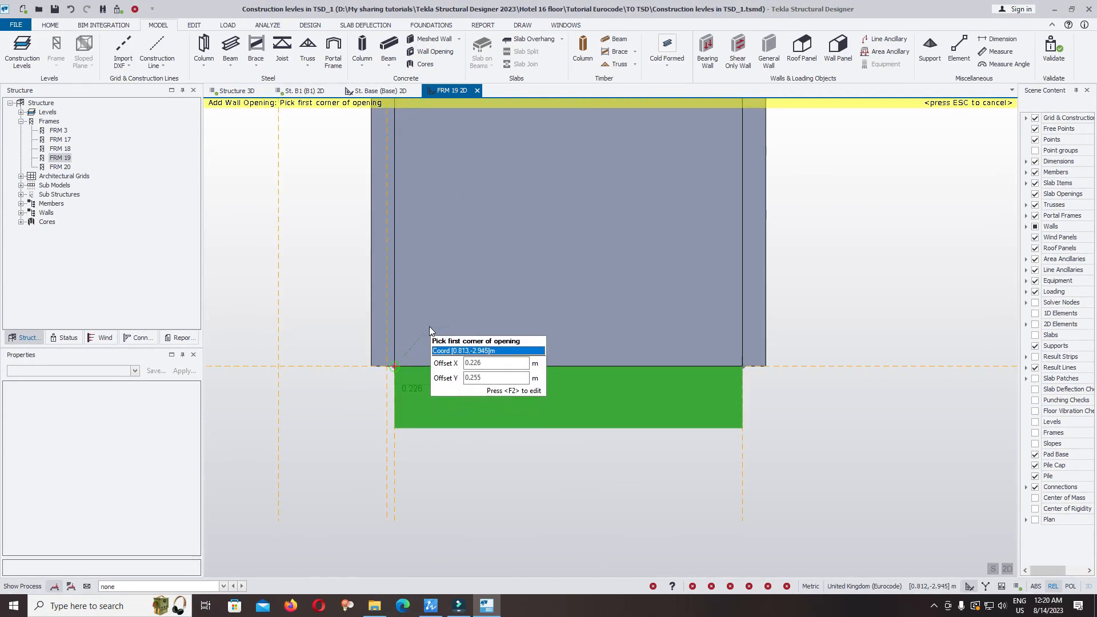
click(395, 367)
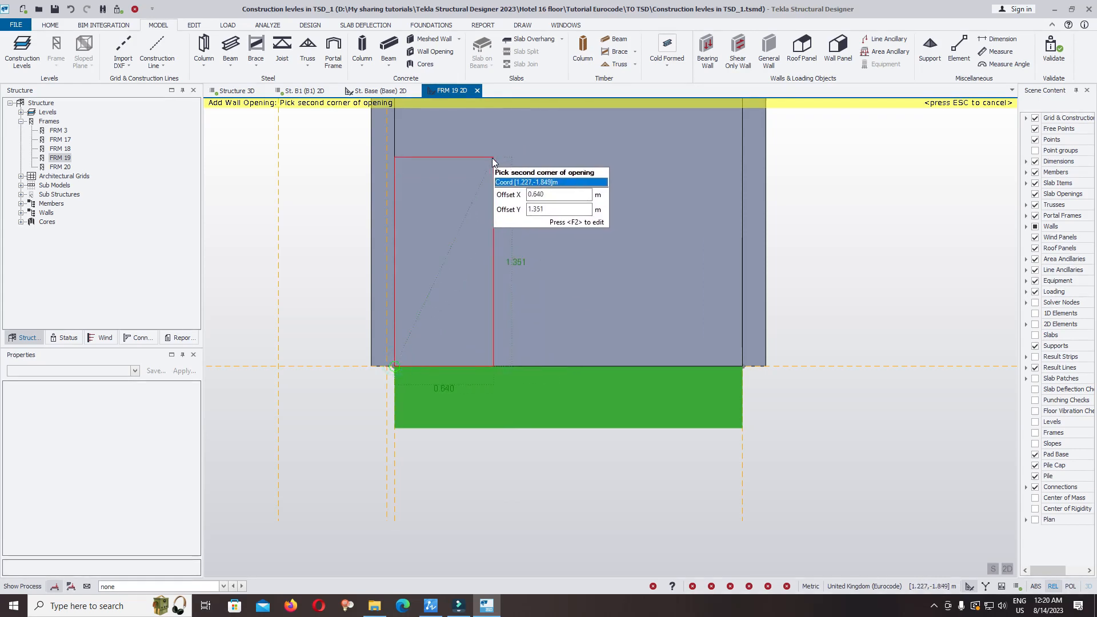
click(495, 165)
key(Escape)
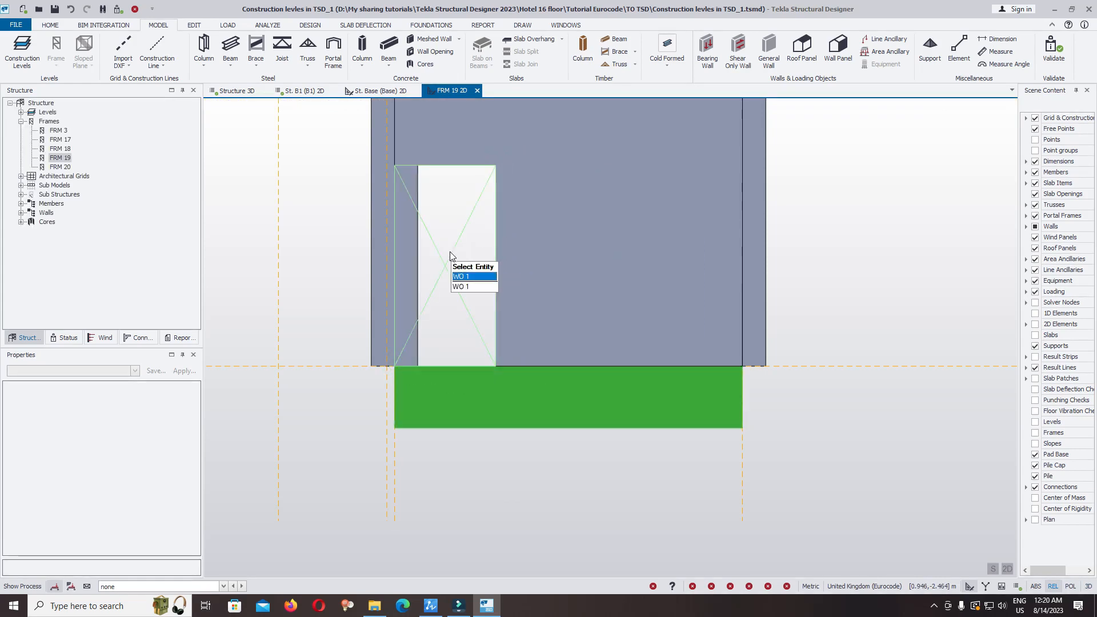
- Try X offsets of 1.5, 1.2 and 0.8 m for the wall opening to centre it in the wall
click(449, 252)
click(145, 409)
text(1.5)
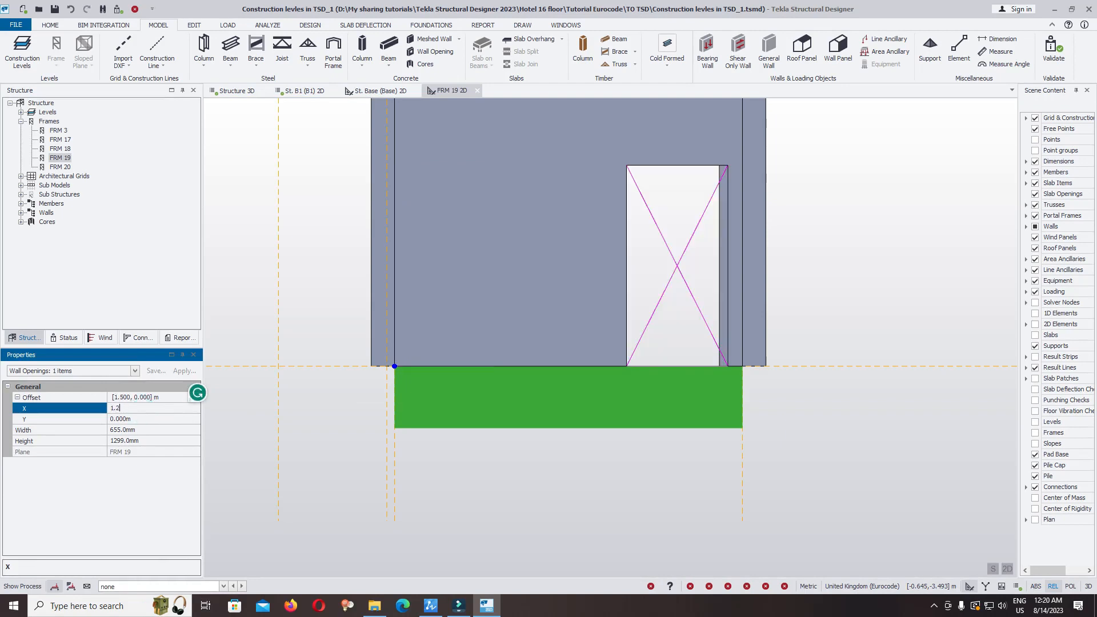
key(Return)
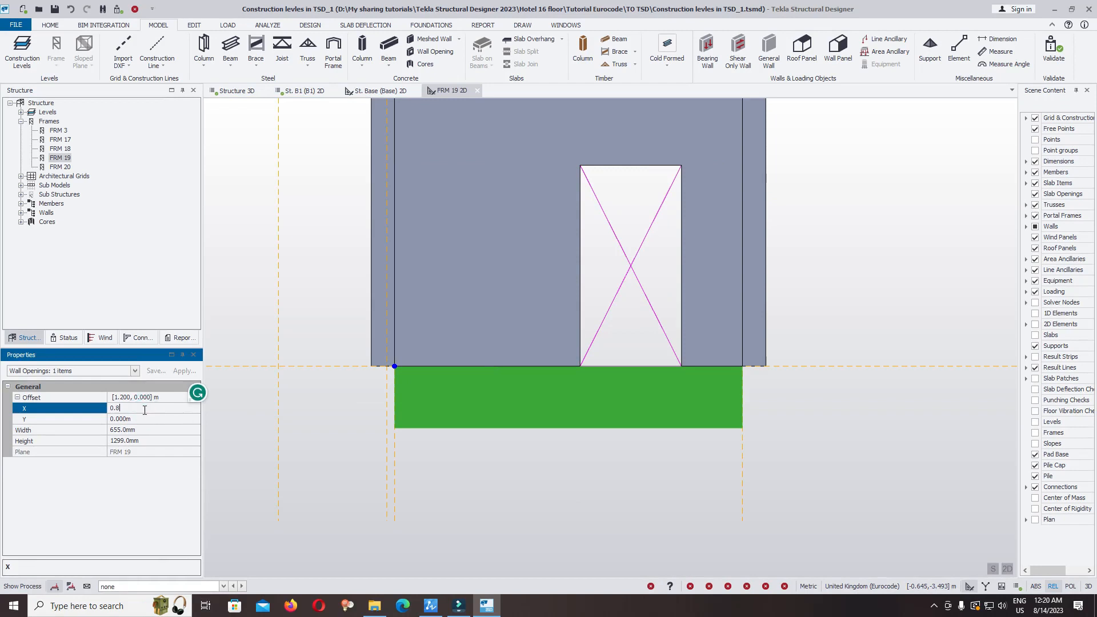
key(Return)
click(592, 423)
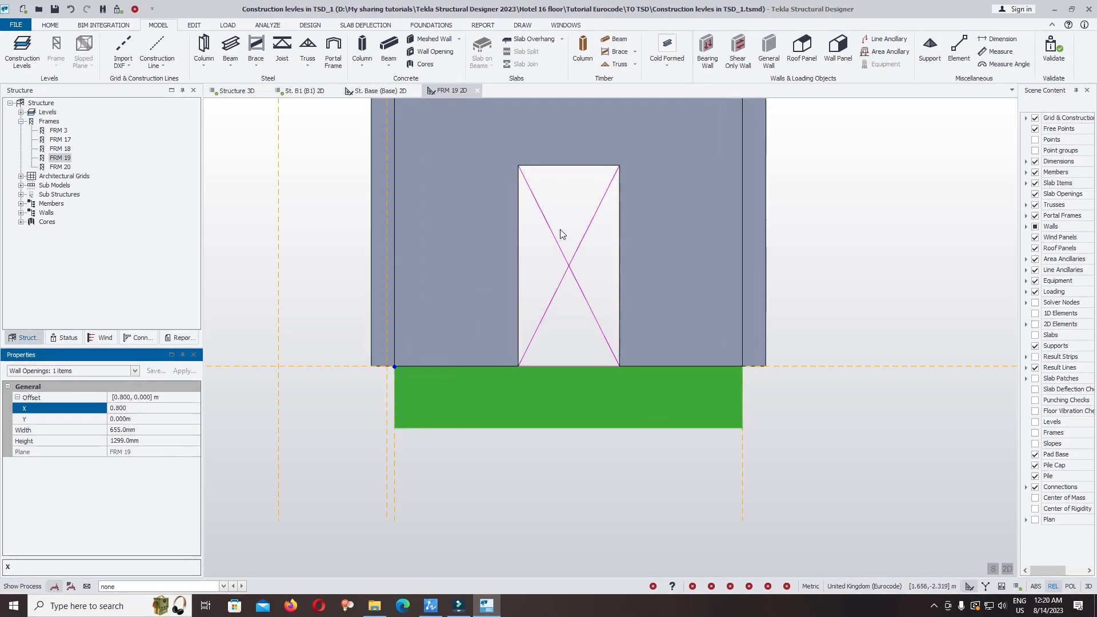
middle_drag(562, 233, 573, 262)
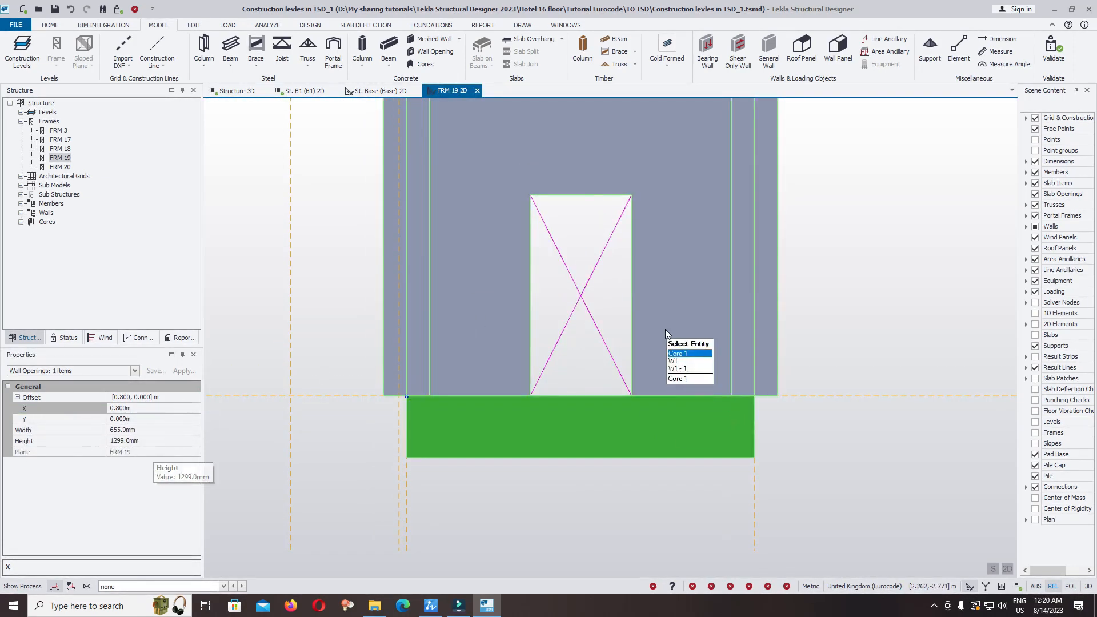
- Undo the opening's offset changes and the freehand wall opening itself
key(ctrl+z)
key(ctrl+z)
key(ctrl+z)
key(ctrl+z)
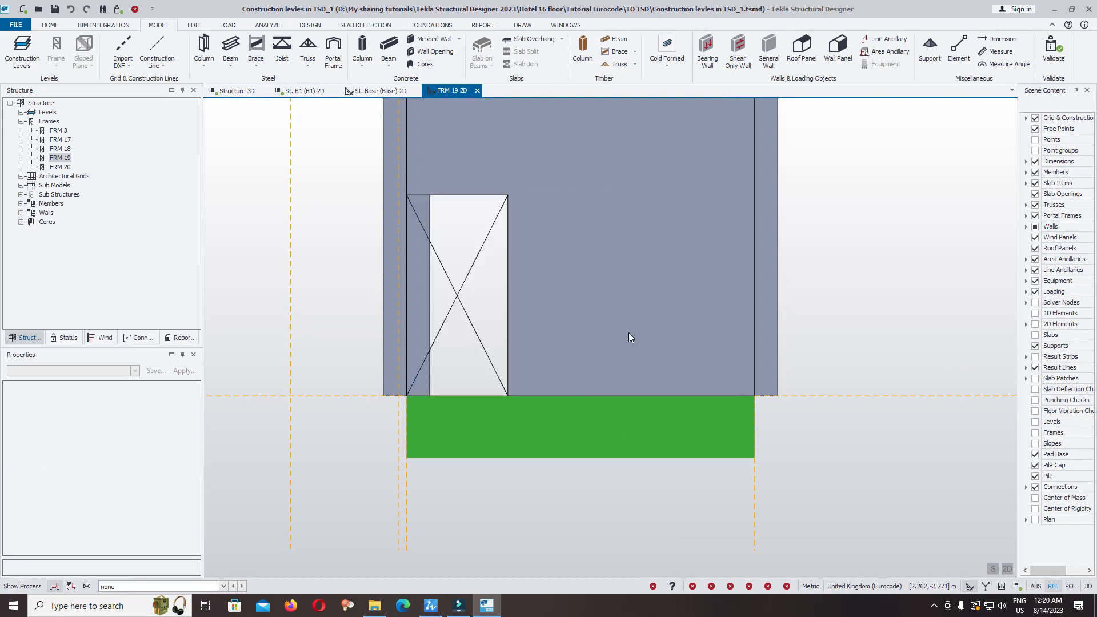
- Start a wall opening in the FRM 19 wall with its first corner offset 0.575 m in X and 0 m in Y
click(432, 51)
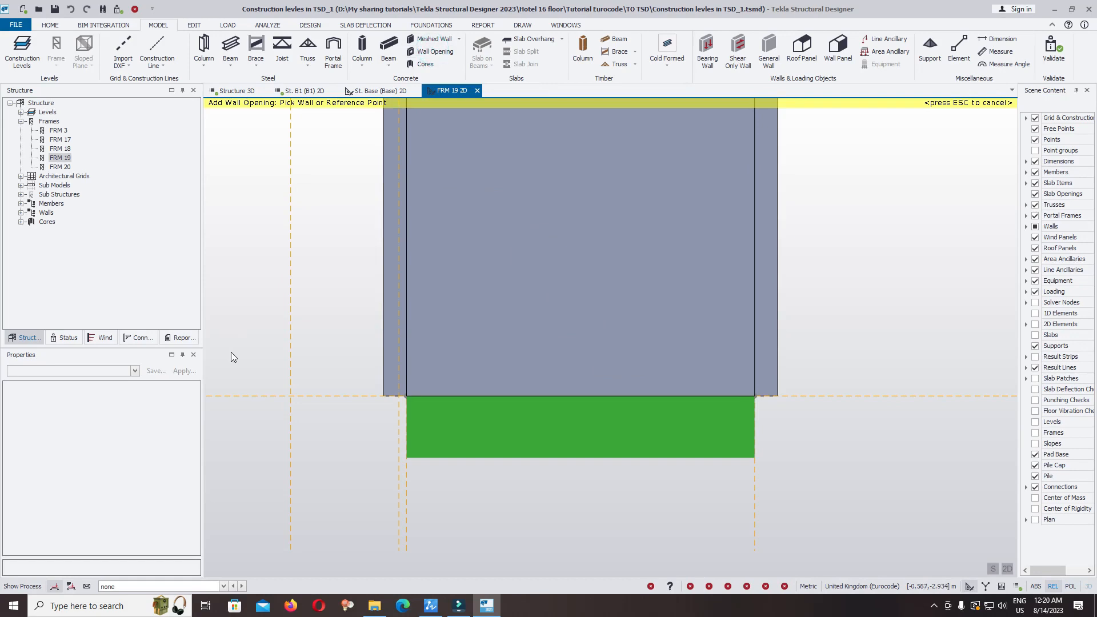
click(546, 233)
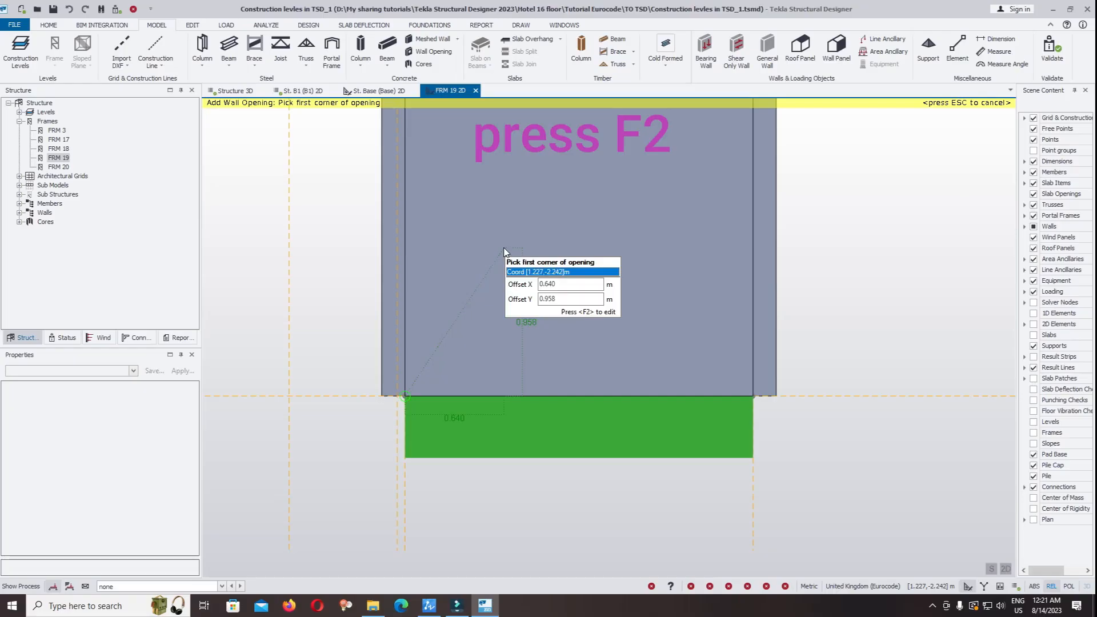
key(F2)
text(0.7)
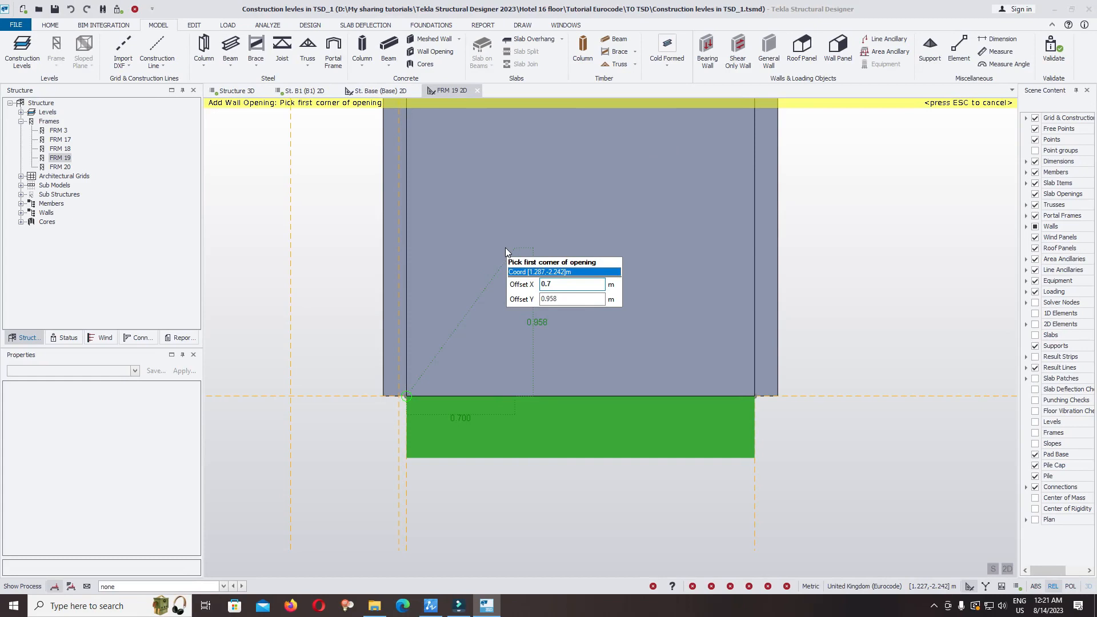
key(BackSpace)
text(575)
key(Tab)
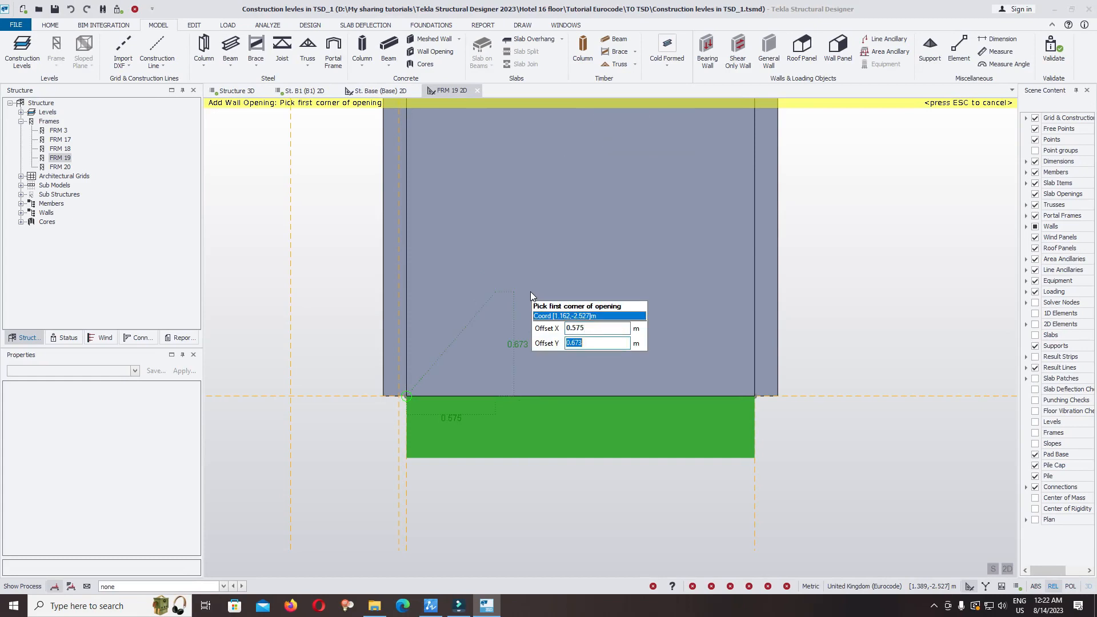
text(0)
key(Return)
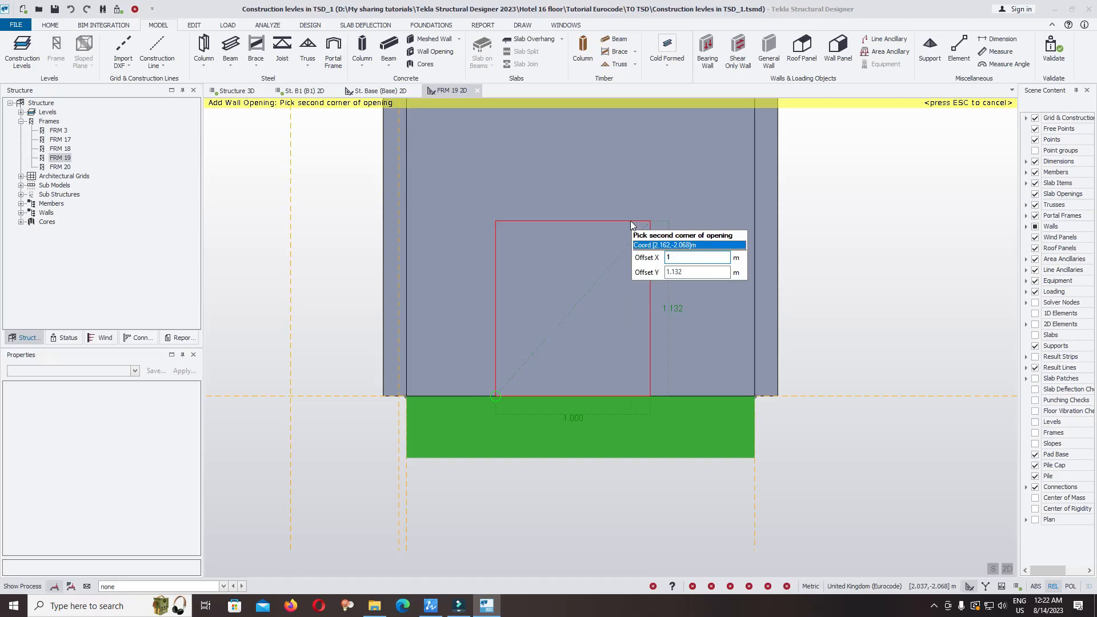
- Complete the wall opening with its second corner offset 1.1 m in X and 2.2 m in Y
text(1.1)
key(Tab)
text(2.2)
key(Return)
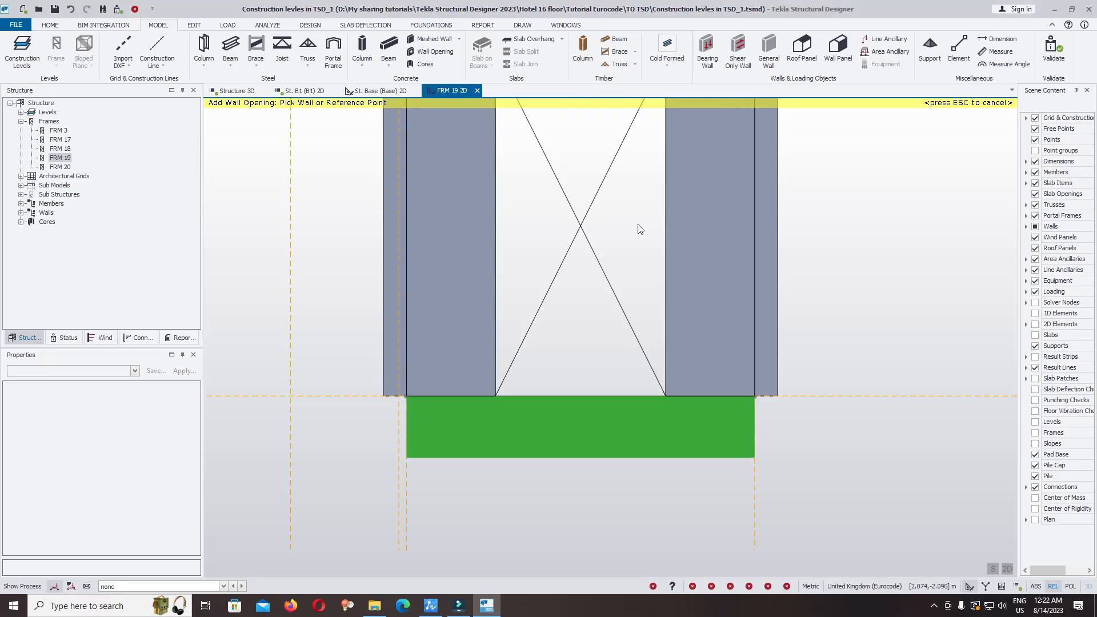
key(Escape)
scroll(633, 257, down, 3)
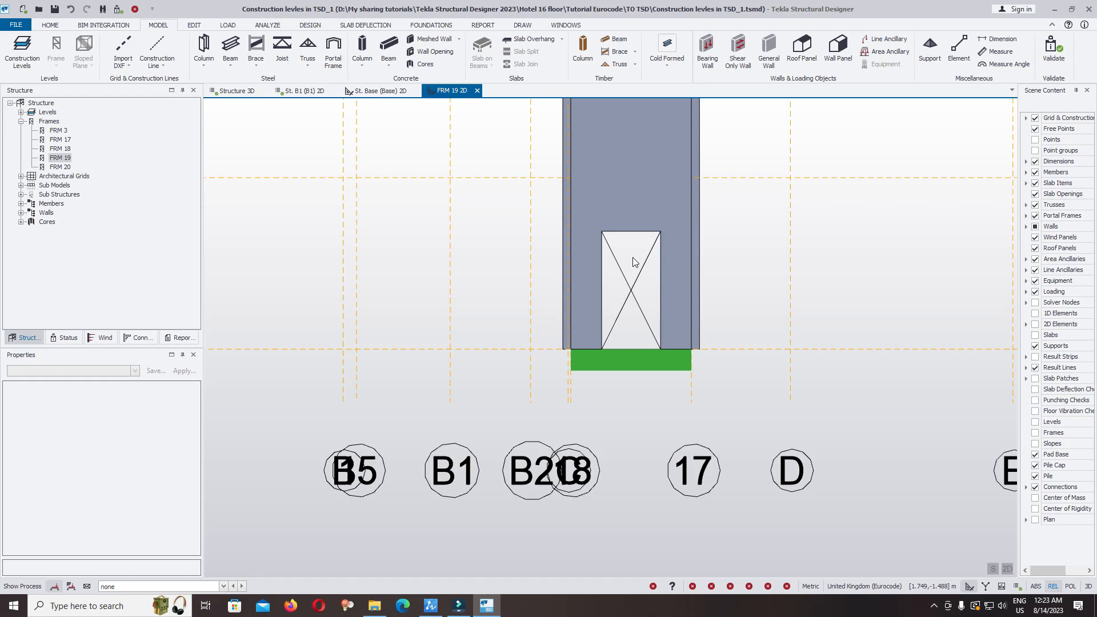
scroll(632, 263, up, 3)
mouse_move(641, 386)
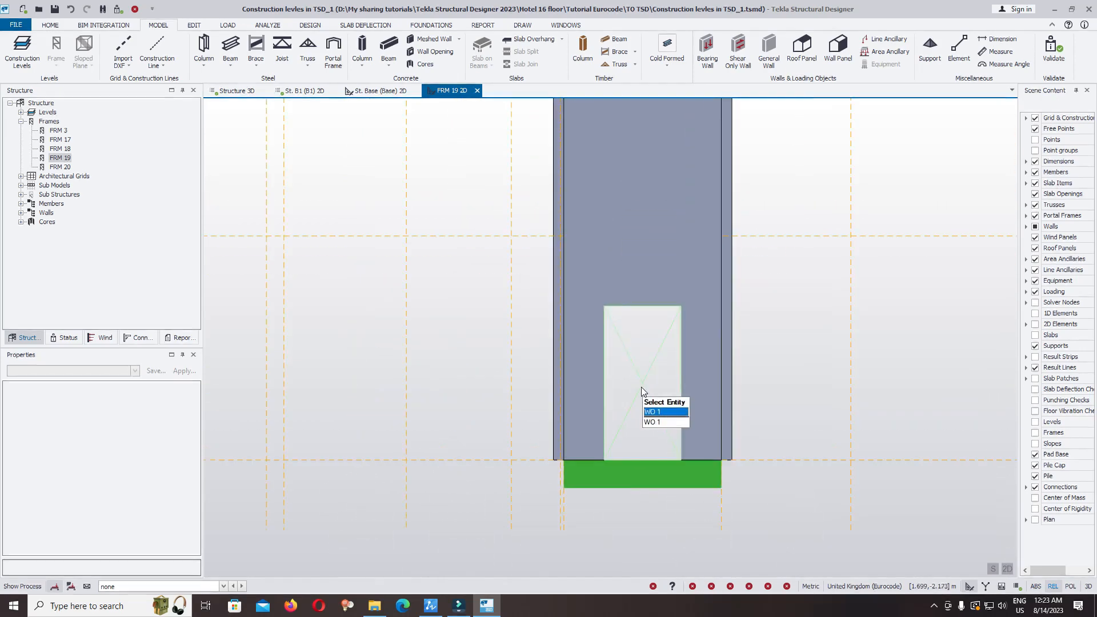
click(647, 190)
click(50, 25)
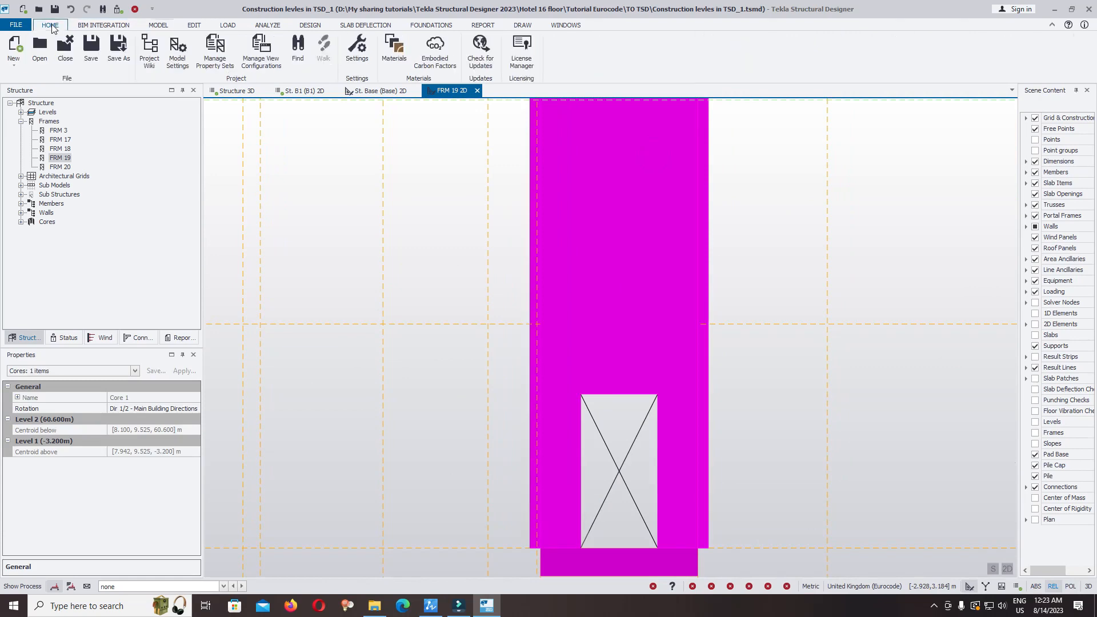
click(159, 25)
click(459, 39)
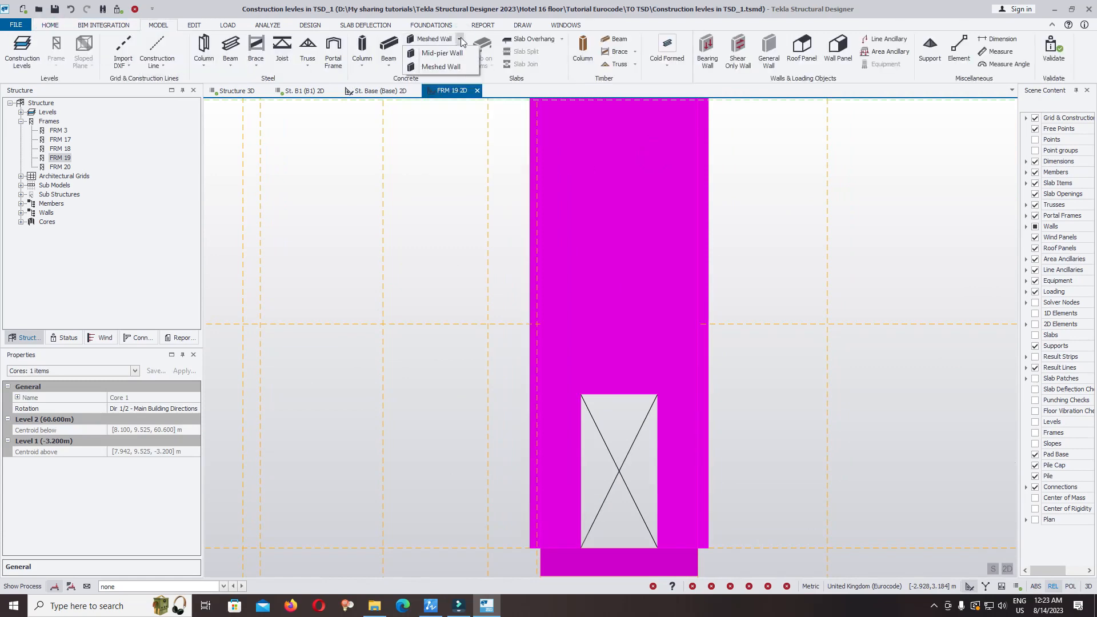
click(425, 66)
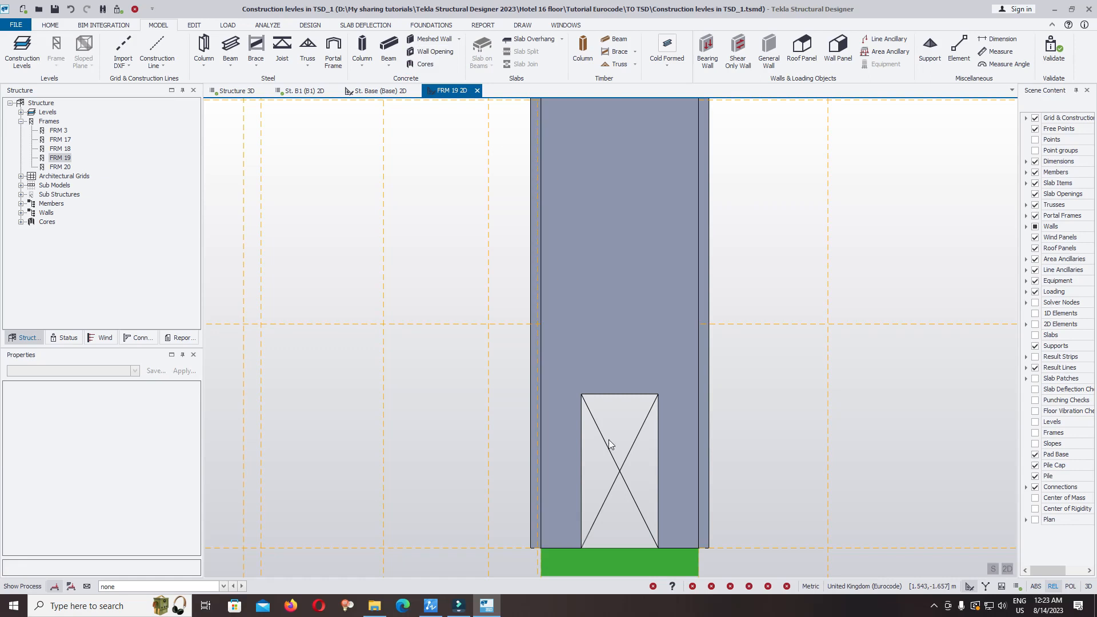